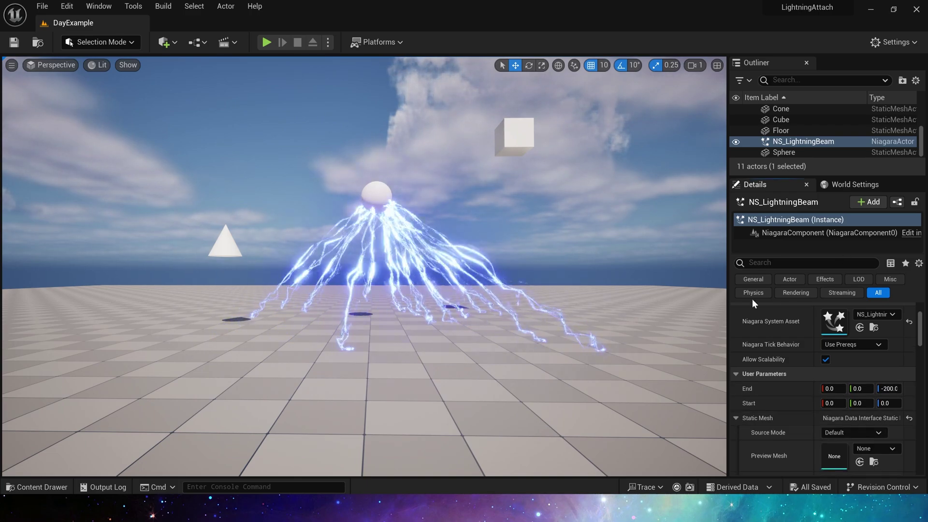
Reassign the Source Actor of the NS_LightningBeam static mesh parameter to the Cube, and finally to the Cone.
scroll(864, 339, "down", 5)
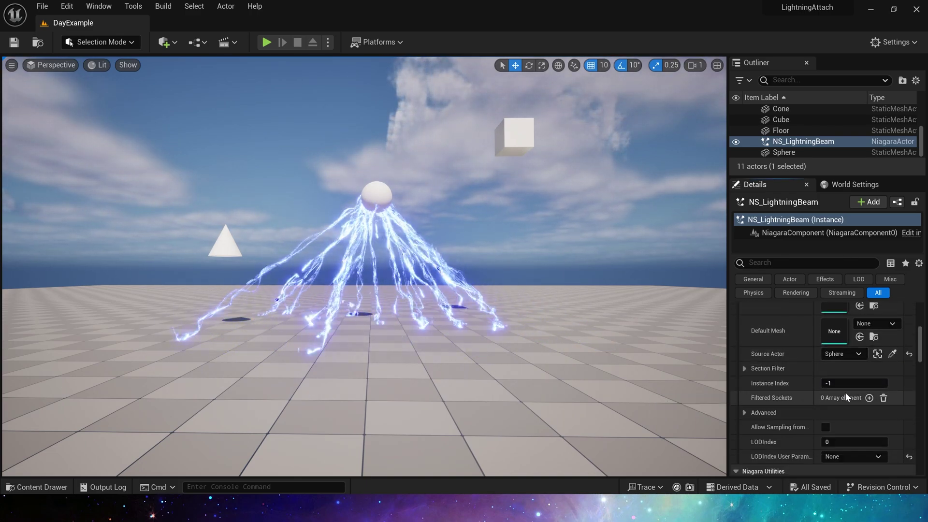
left_click(893, 354)
left_click(518, 136)
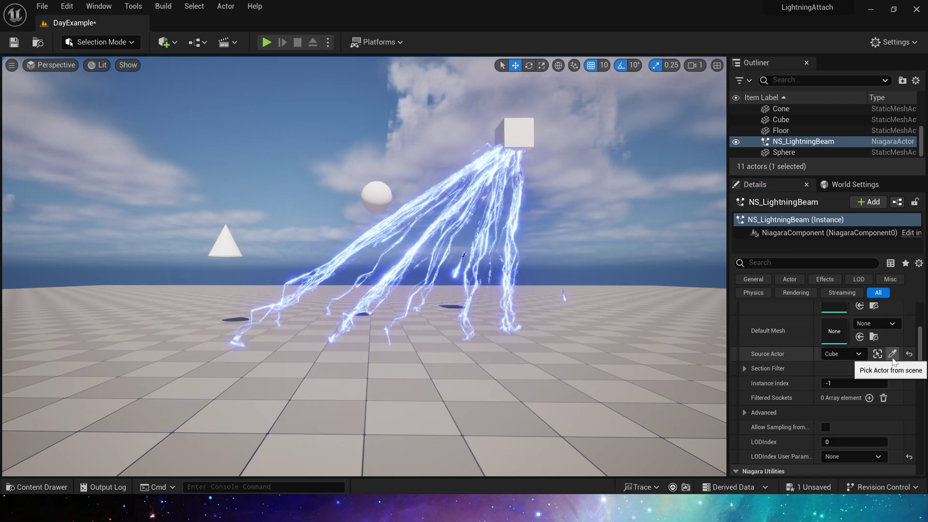
left_click(892, 354)
left_click(232, 241)
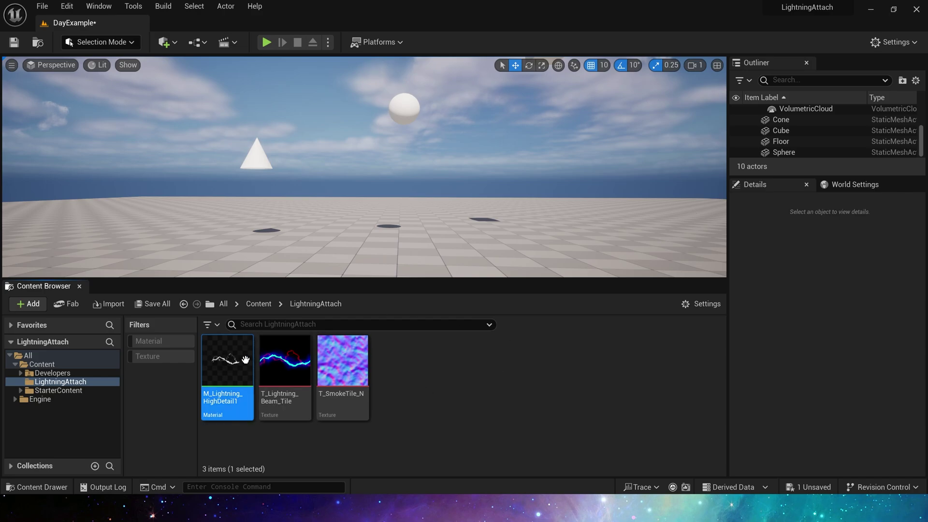
Open the M_Lightning_HighDetail1 material and examine the overall layout of its node graph.
double_click(228, 360)
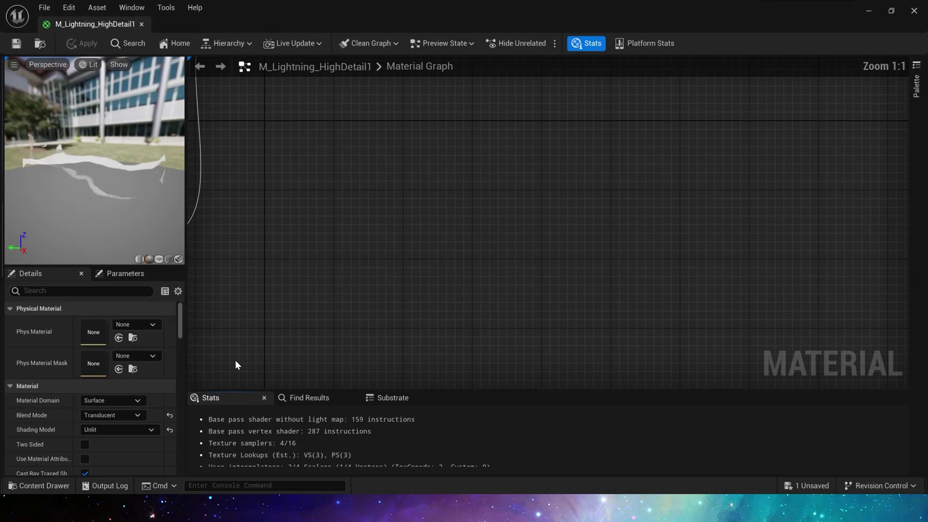
scroll(518, 142, "down", 1)
right_click_drag(372, 160, 528, 209)
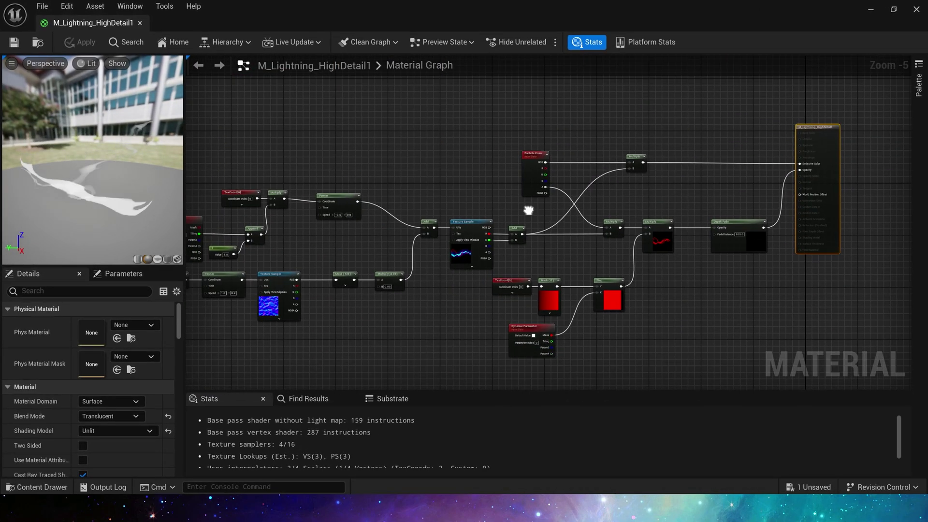
right_click_drag(376, 178, 505, 136)
scroll(412, 155, "up", 3)
scroll(412, 156, "up", 1)
right_click_drag(419, 189, 450, 173)
scroll(592, 118, "down", 2)
right_click_drag(504, 190, 337, 193)
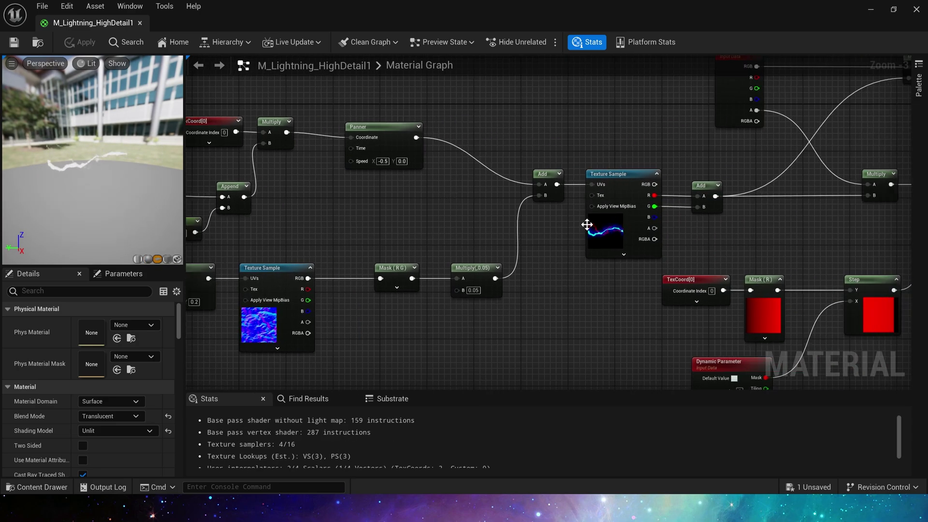
Examine the beam Texture Sample, the panned and tiled texture coordinates, and the noise distortion branch that feeds its UVs.
left_click(590, 221)
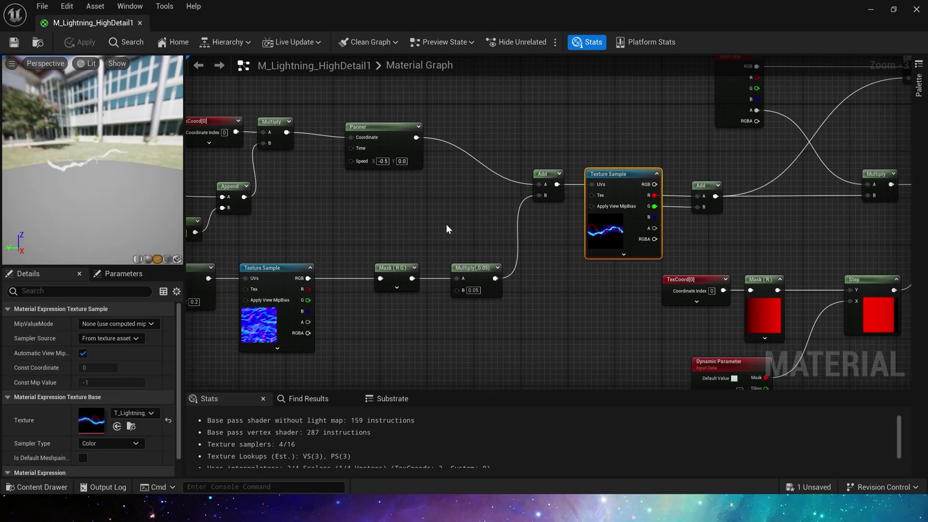
right_click_drag(446, 224, 584, 227)
left_click_drag(569, 148, 553, 138)
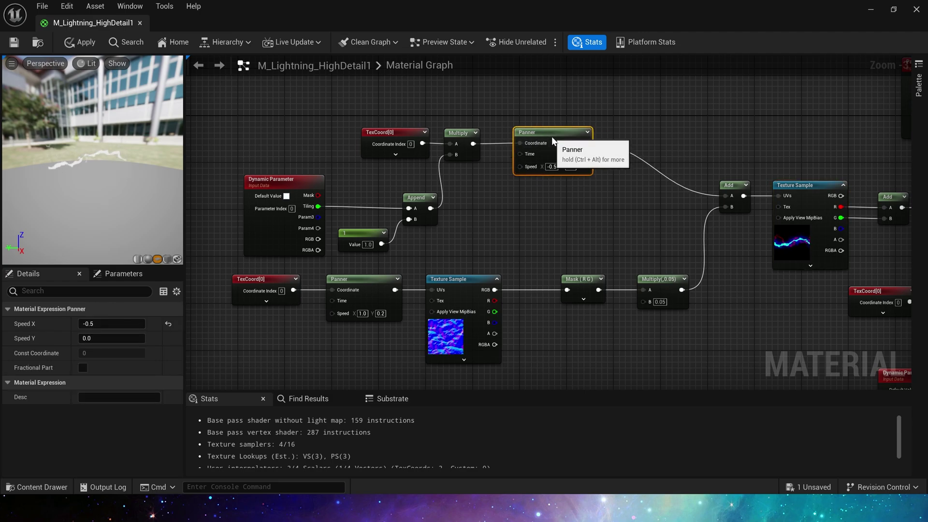
left_click(334, 140)
left_click(285, 180)
left_click(389, 134)
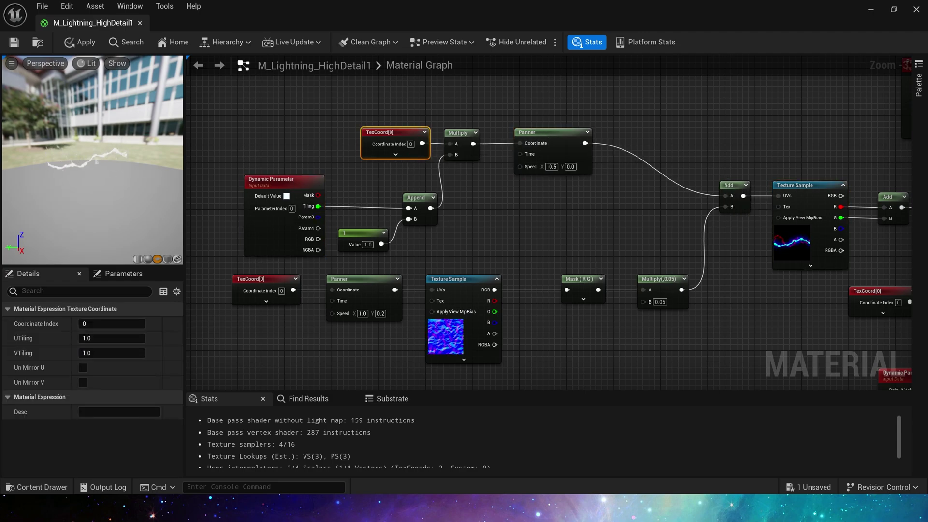
right_click_drag(265, 368, 287, 294)
left_click_drag(278, 323, 700, 199)
right_click_drag(655, 130, 538, 203)
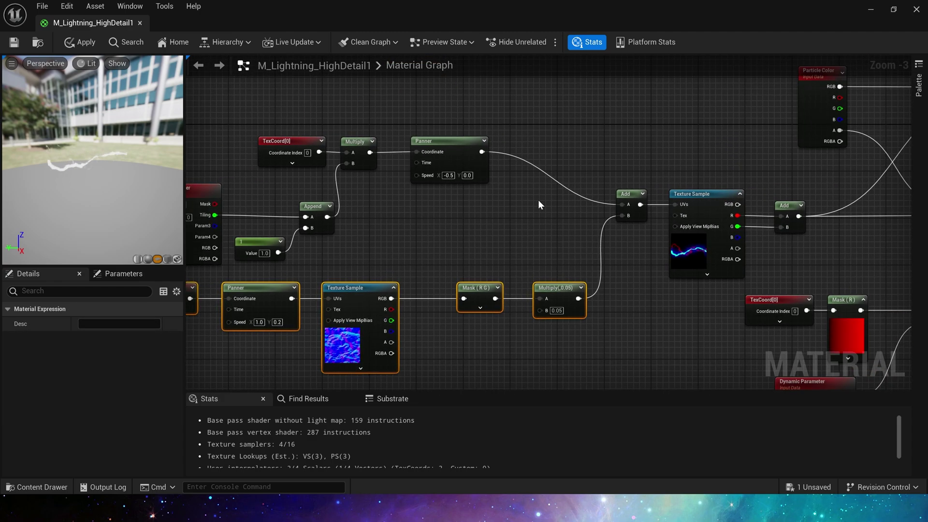
left_click(539, 199)
Align the UV Add node with the upper Panner, and move the whole UV node group level with the beam Texture Sample.
left_click_drag(625, 192, 601, 151)
right_click_drag(623, 171, 390, 158)
right_click_drag(472, 156, 625, 145)
scroll(625, 145, "down", 2)
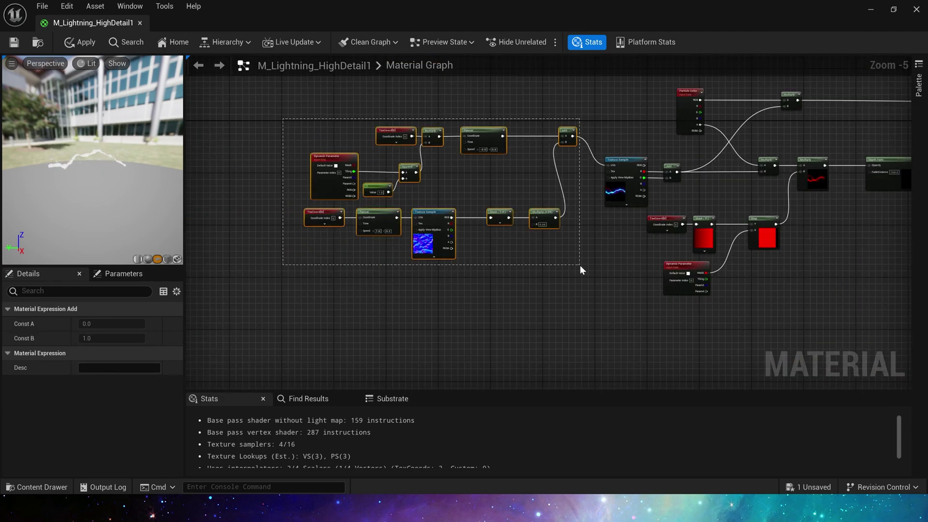
left_click_drag(580, 265, 581, 265)
left_click_drag(567, 132, 573, 162)
Examine the Particle Color, Step mask, Multiply and Depth Fade nodes that feed the material's emissive color and opacity.
right_click_drag(640, 144, 408, 151)
scroll(459, 173, "up", 4)
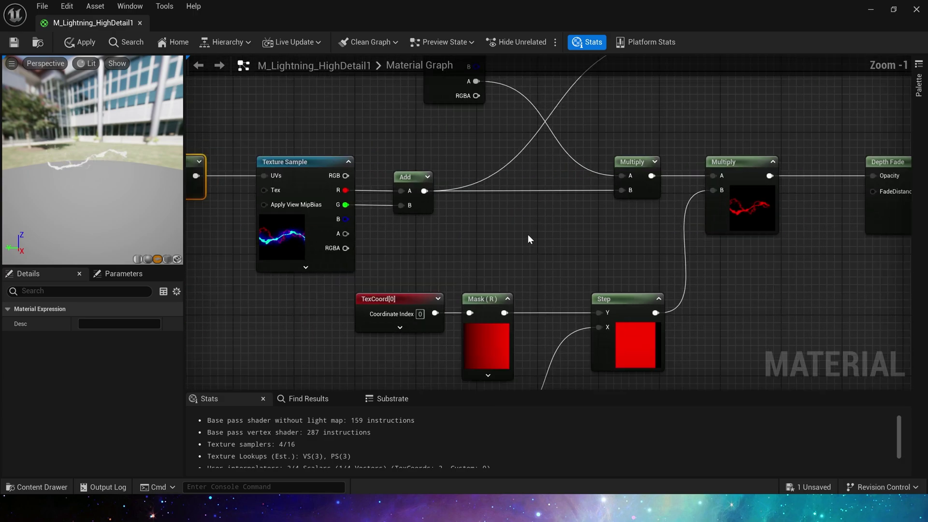
left_click(548, 252)
scroll(425, 194, "down", 2)
right_click_drag(550, 255, 488, 232)
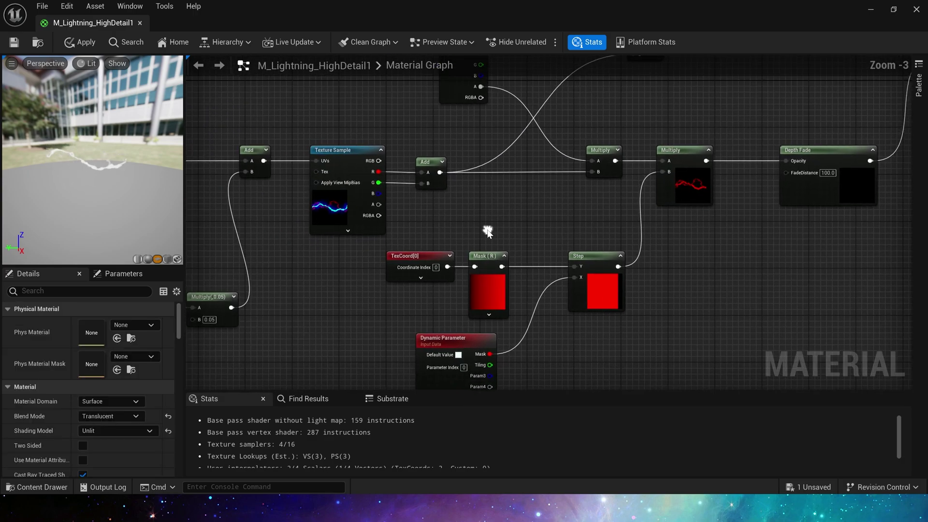
left_click_drag(409, 206, 409, 206)
right_click_drag(548, 218, 433, 165)
left_click(405, 199)
scroll(521, 176, "down", 2)
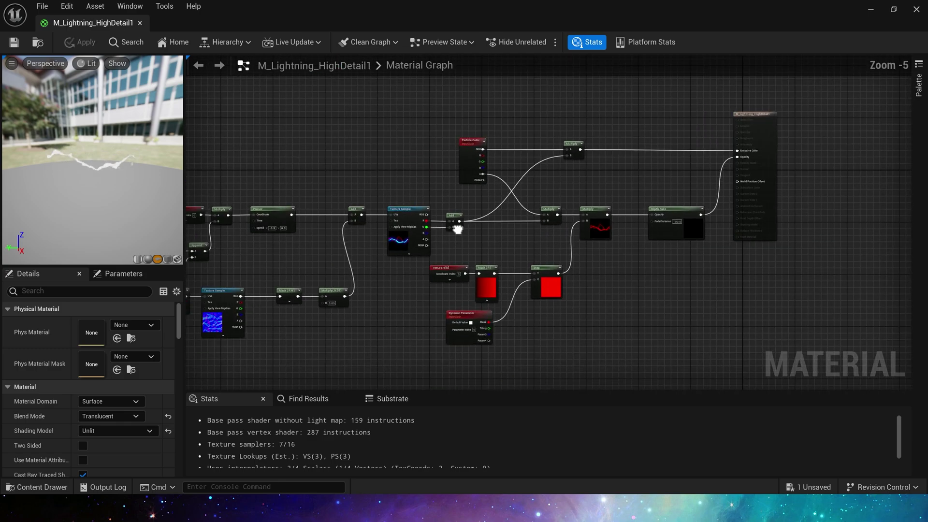
Enable Two Sided on the lightning material, save it and close the material editor.
left_click(83, 446)
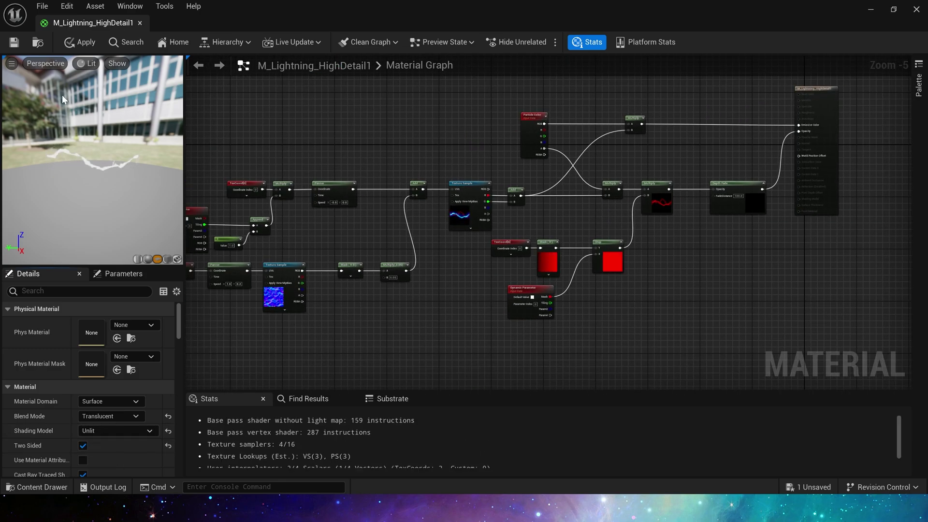
left_click(14, 42)
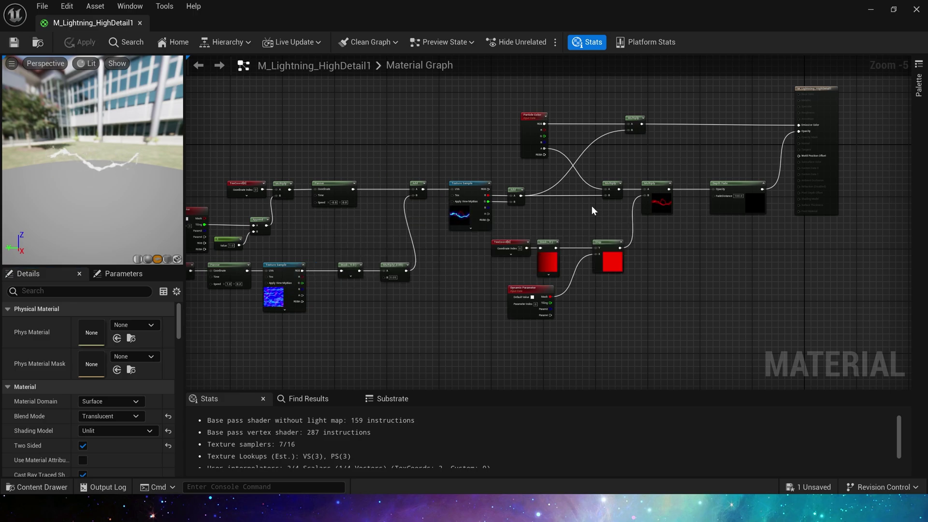
scroll(605, 225, "up", 2)
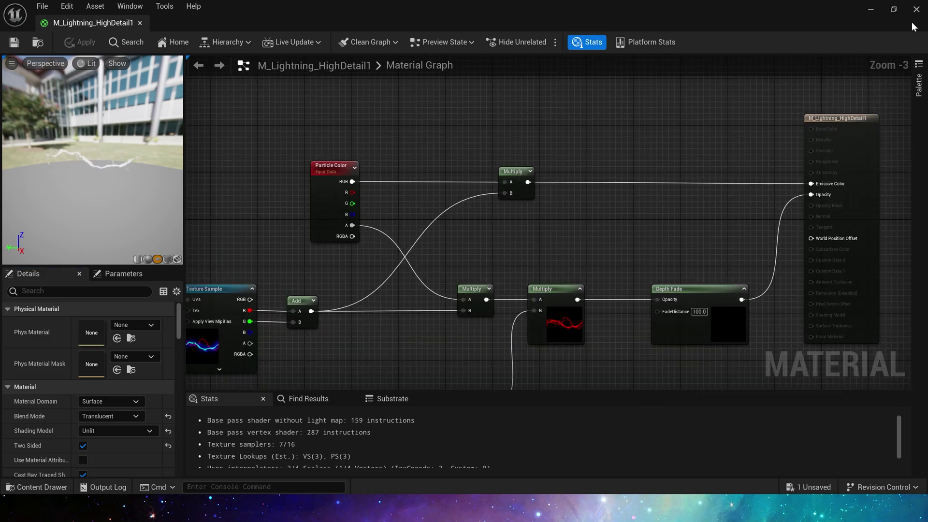
left_click(916, 10)
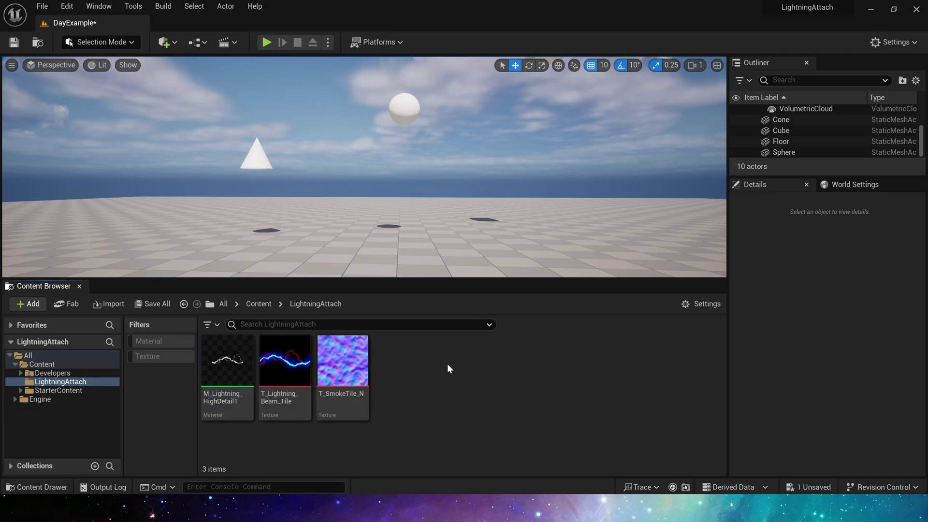
Create a Niagara system from the Empty emitter template in the LightningAttach folder, named NS_LightningAttach.
right_click(448, 363)
left_click(488, 277)
left_click(452, 407)
scroll(442, 335, "down", 2)
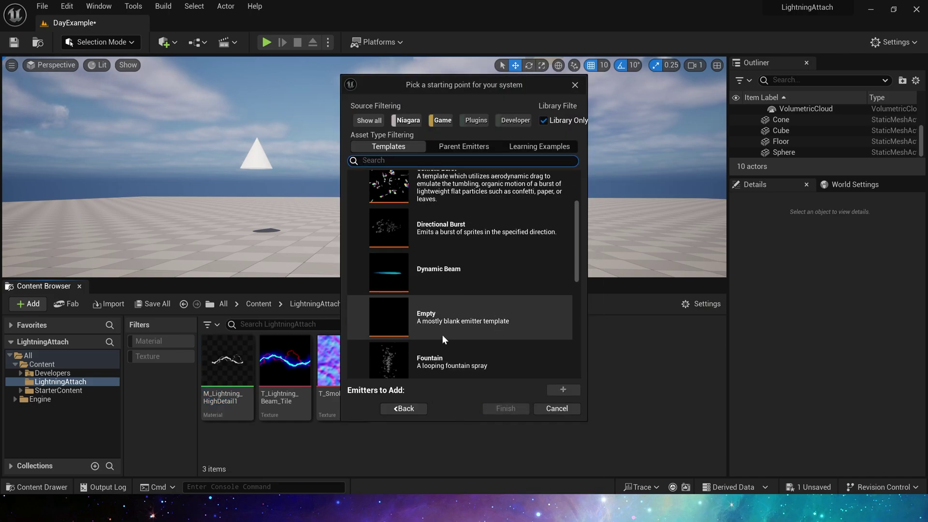
left_click(442, 335)
left_click(506, 408)
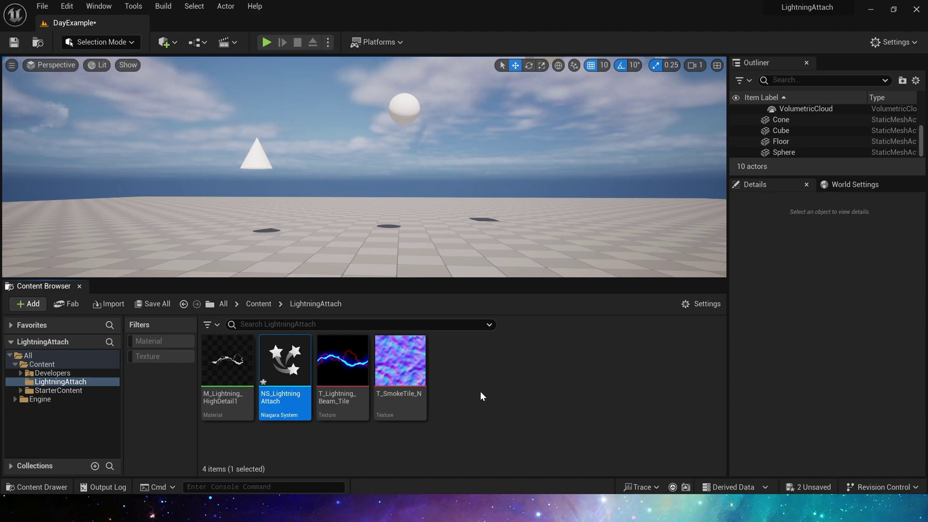
Open the NS_LightningAttach system and rename its Empty emitter to Leader.
double_click(292, 367)
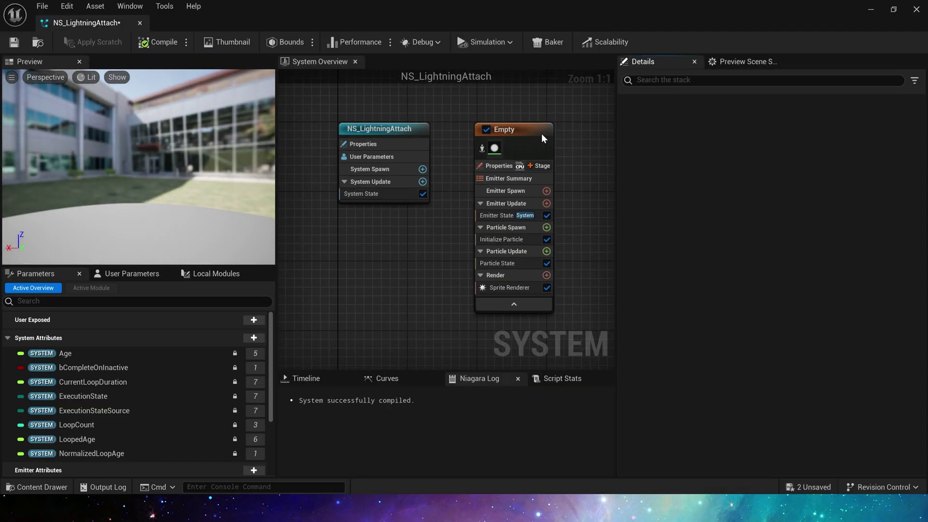
left_click(541, 139)
key("F2")
type("Leader")
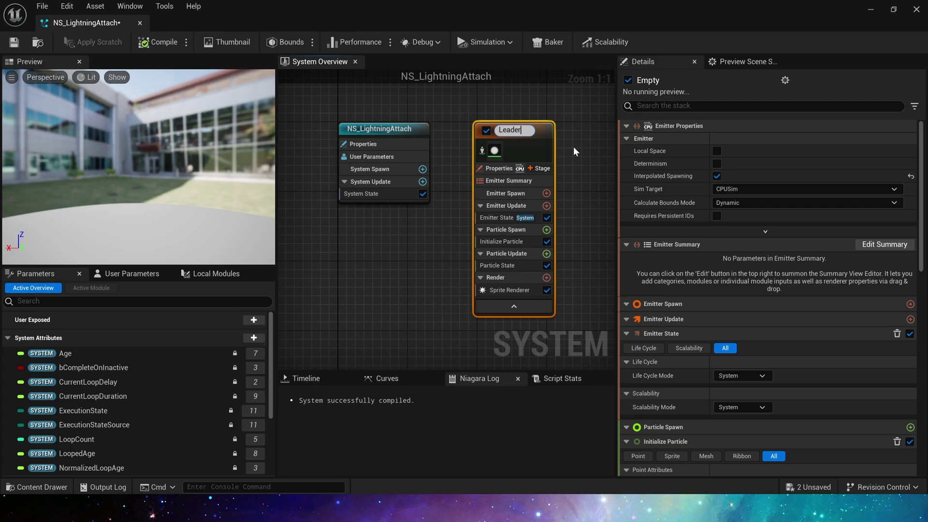
key("Return")
Set the Life Cycle Mode of the Leader emitter's Emitter State to Self.
right_click_drag(422, 279, 338, 271)
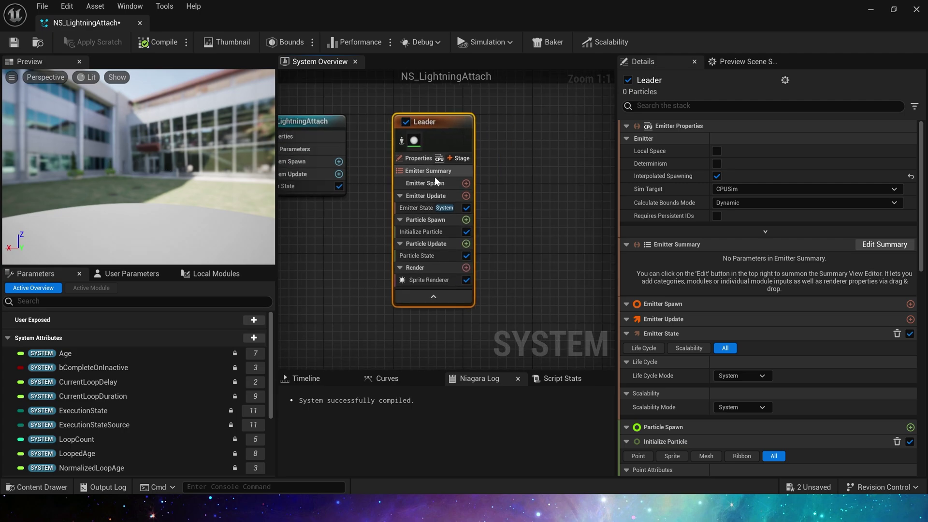
left_click(414, 208)
left_click(745, 169)
left_click(737, 197)
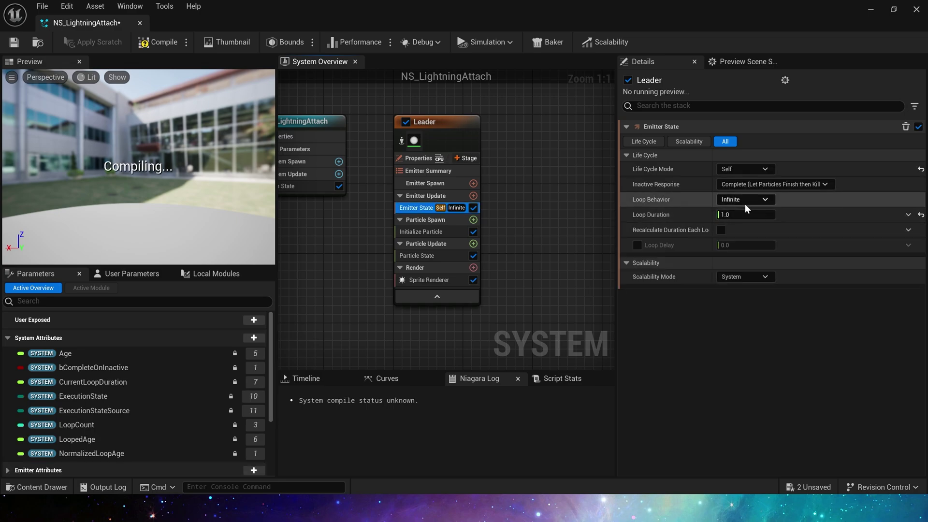
Add a Spawn Rate module to Leader's Emitter Update group and set its spawn rate to 25.
left_click(474, 195)
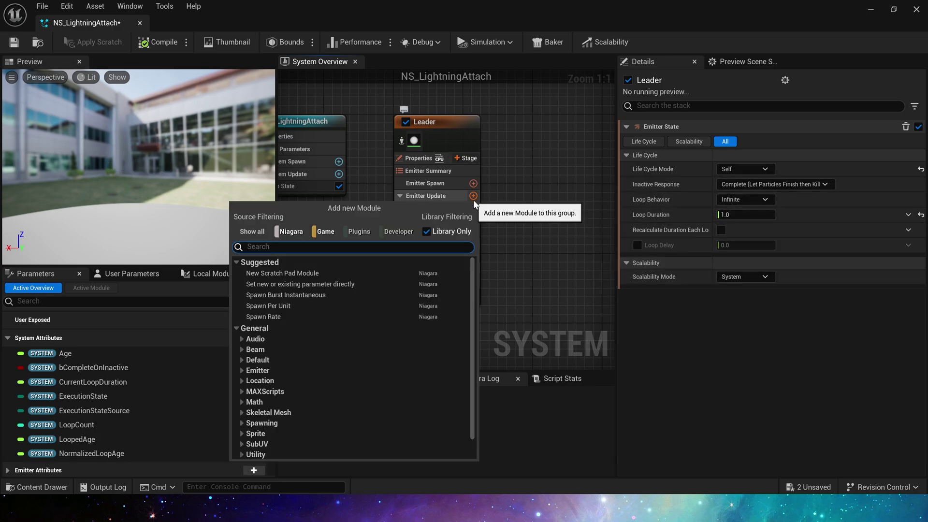
type("spawn")
left_click(273, 299)
left_click(750, 145)
type("2")
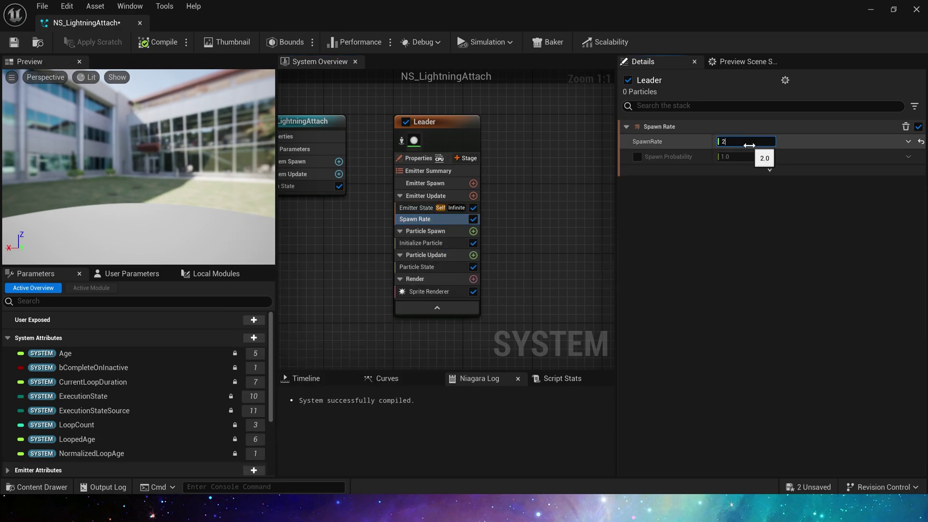
type("5")
key("Return")
Set Initialize Particle's lifetime to 0.7 and its Color Mode to Direct Set.
left_click(428, 245)
left_click(767, 185)
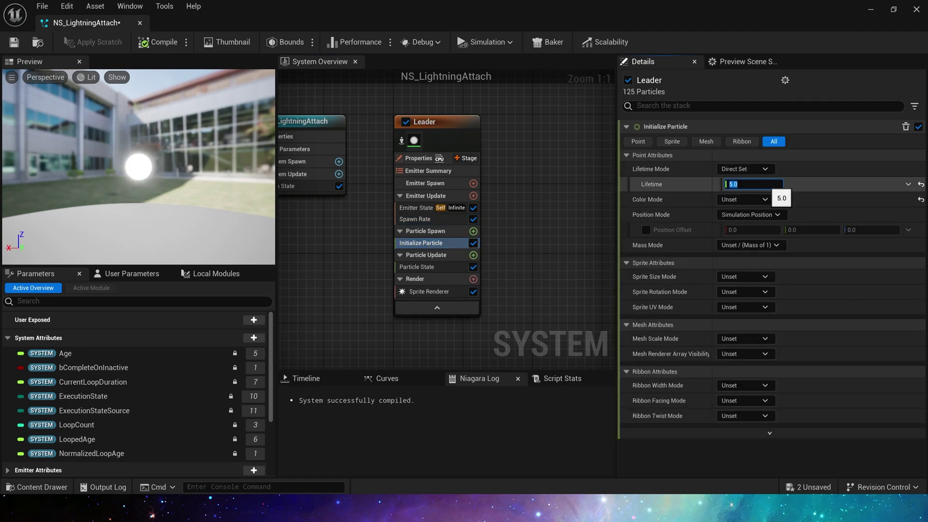
left_click(754, 200)
left_click(755, 226)
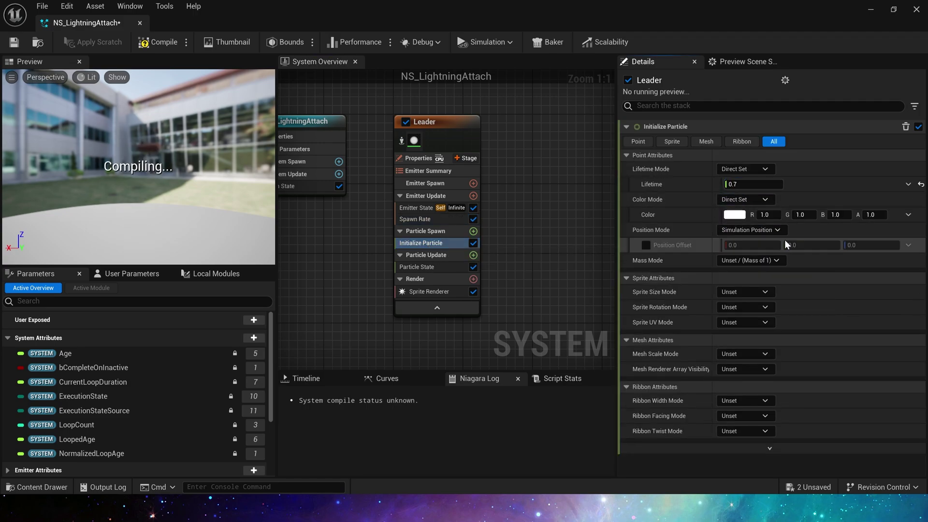
Try a blue value of 2000 for the initial particle color and settle on 100.
left_click(840, 214)
type("2000")
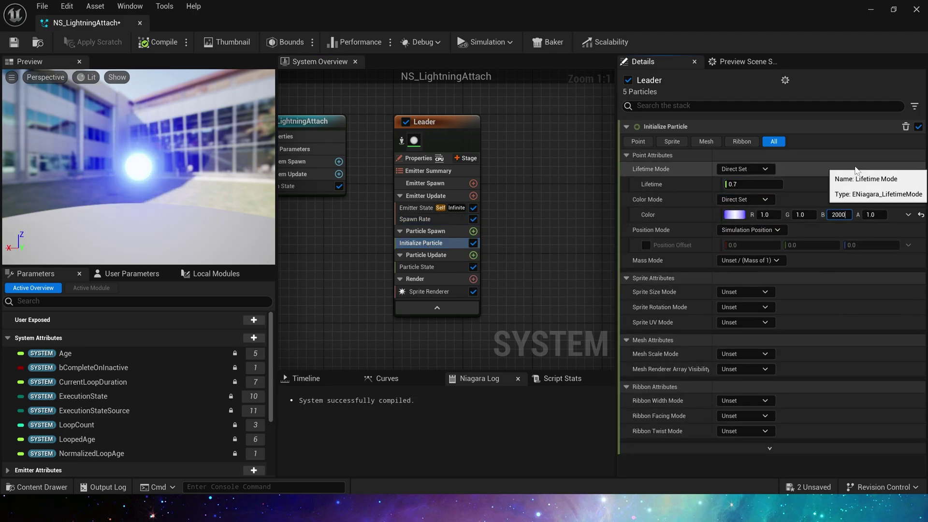
left_click(839, 215)
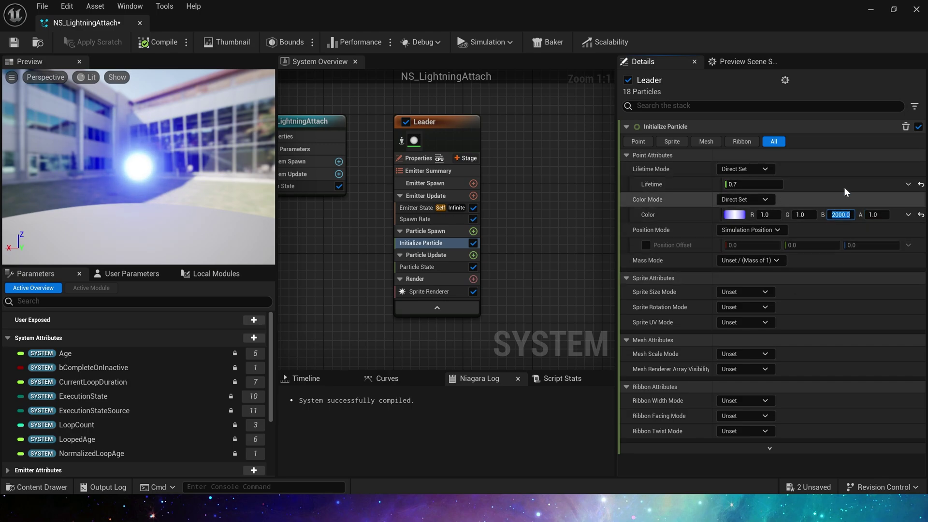
type("100")
left_click(526, 260)
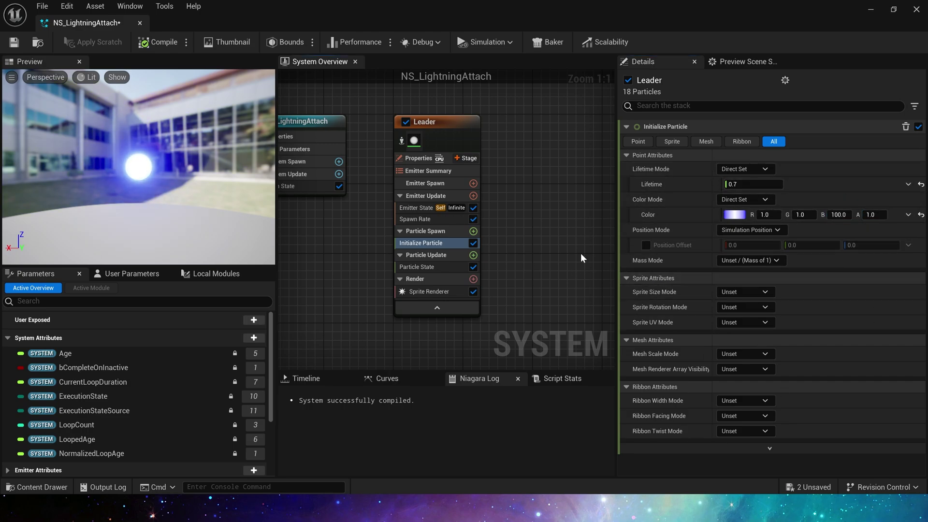
Add a Static Mesh Location module to Leader's Particle Spawn group.
left_click(474, 231)
type("static")
left_click(526, 331)
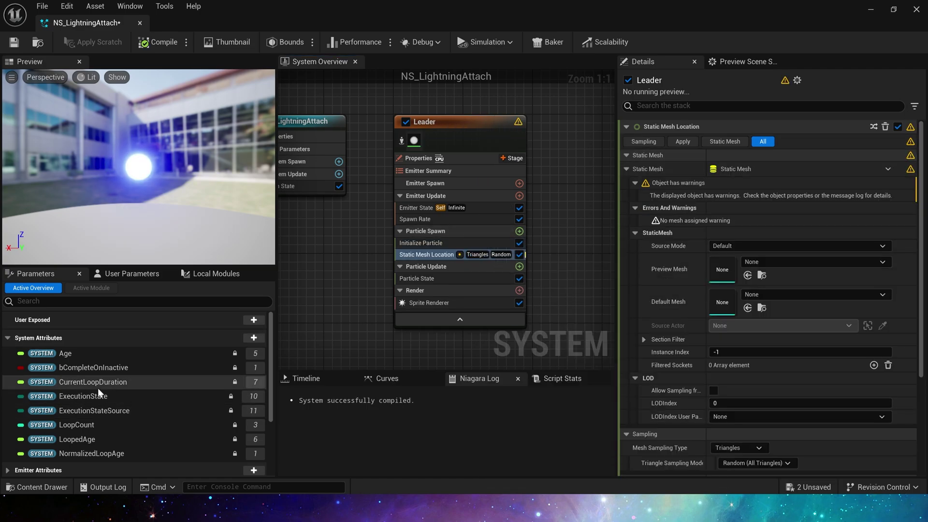
Create a Static Mesh user parameter and link it to the Static Mesh input of the Static Mesh Location module.
left_click(132, 273)
left_click(253, 310)
left_click(296, 356)
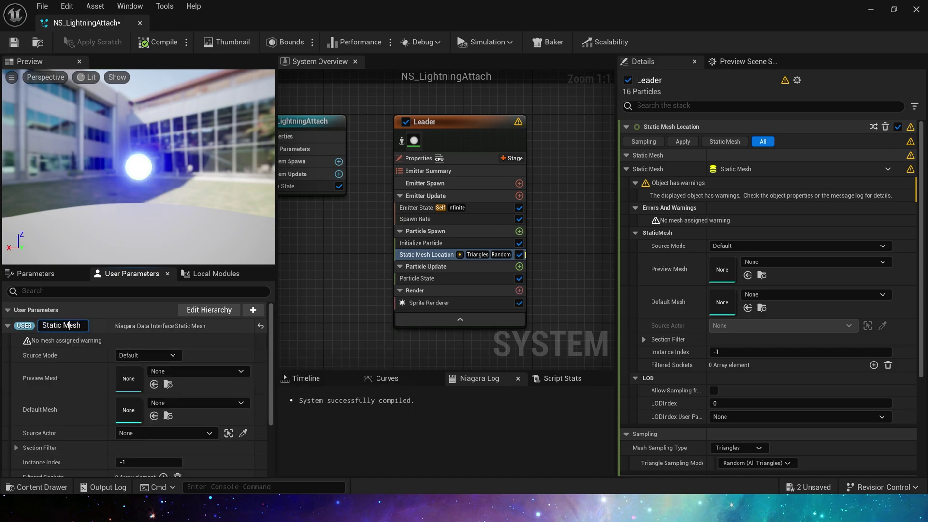
key("Return")
left_click_drag(64, 325, 704, 226)
left_click_drag(747, 169, 747, 169)
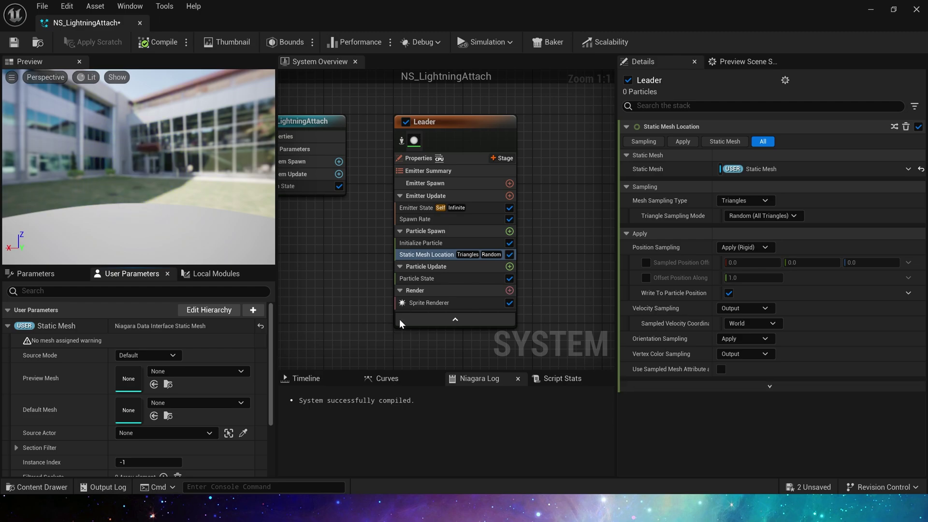
Add a Shape Location module to Leader's Particle Spawn group, using a Box / Plane primitive in Plane mode sized 1000 by 1000.
left_click(509, 231)
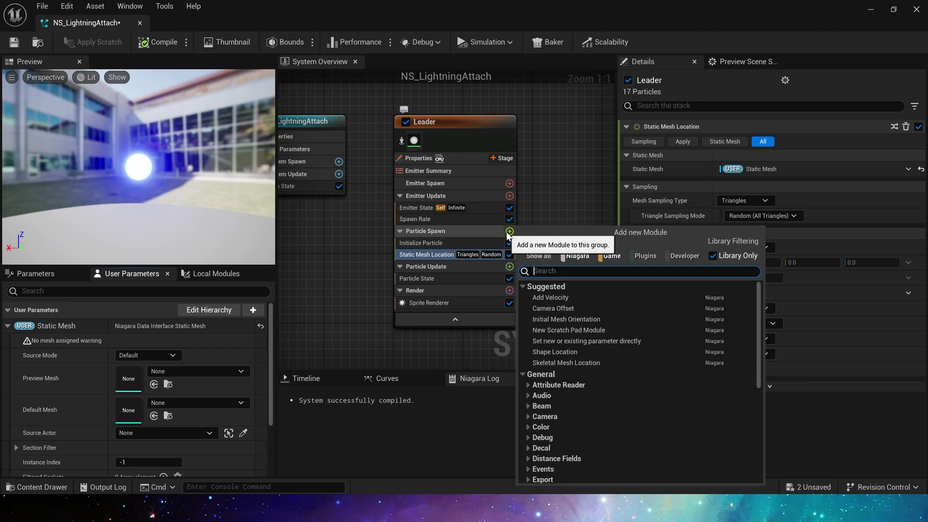
type("shape")
left_click(561, 298)
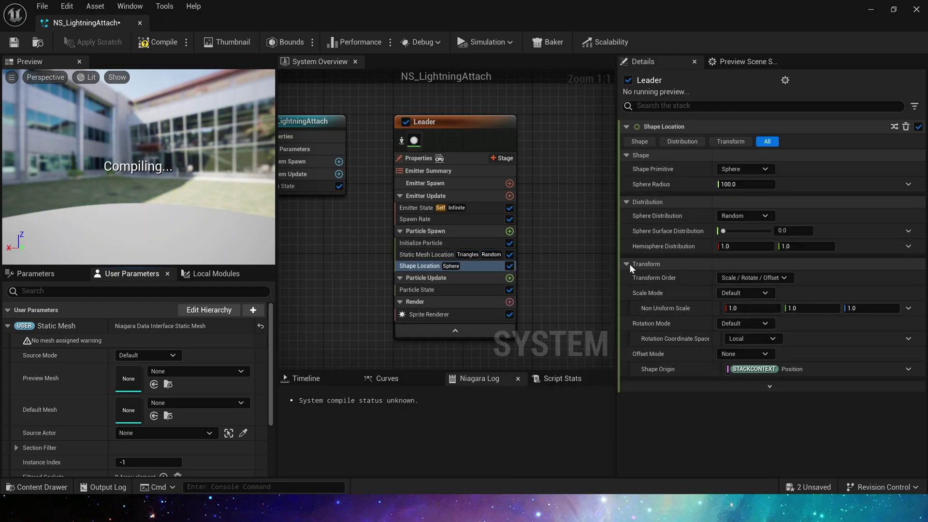
left_click(745, 169)
left_click(750, 209)
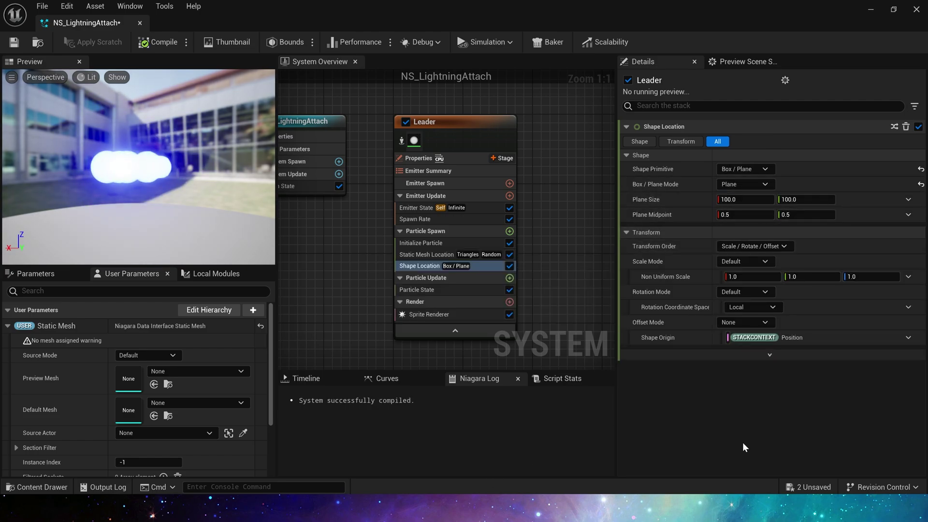
left_click(744, 199)
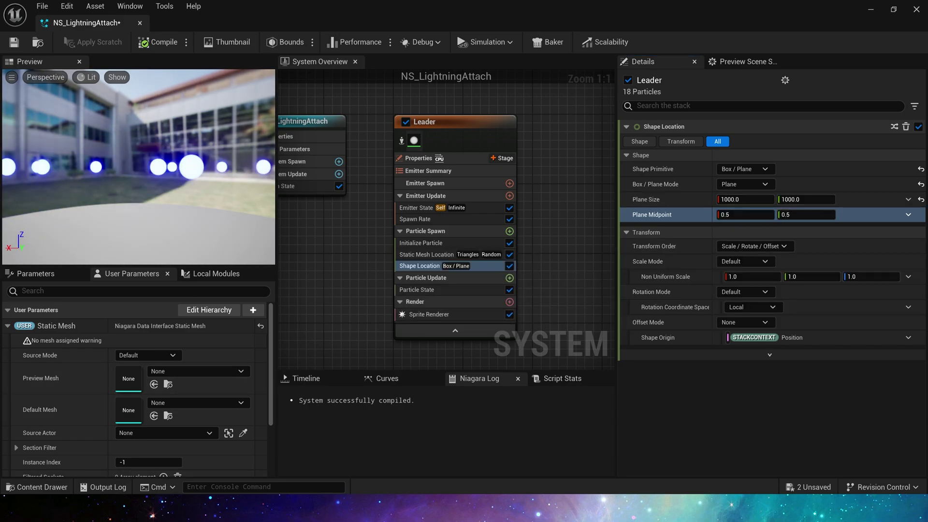
Add a Set Particles Position module after Shape Location and link its value to Shape Location's ShapePosition.
left_click(35, 274)
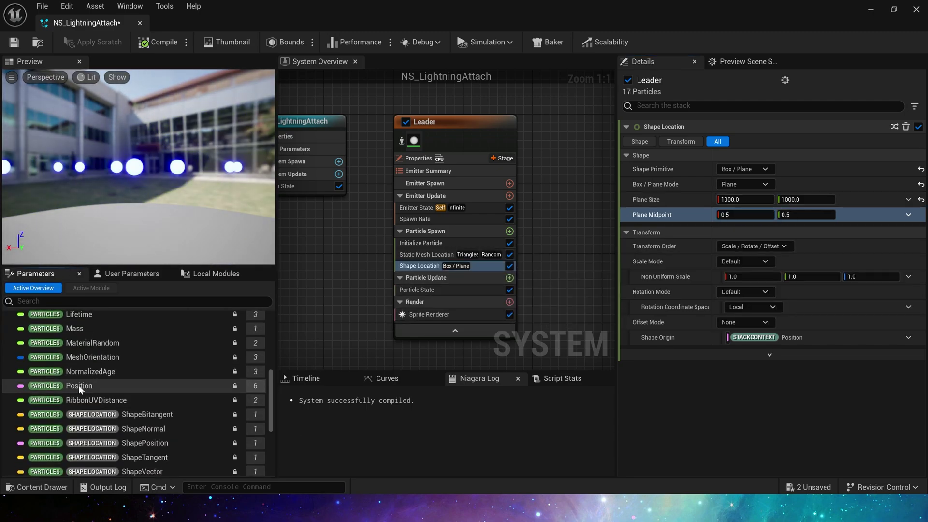
left_click_drag(79, 387, 464, 273)
scroll(172, 411, "down", 3)
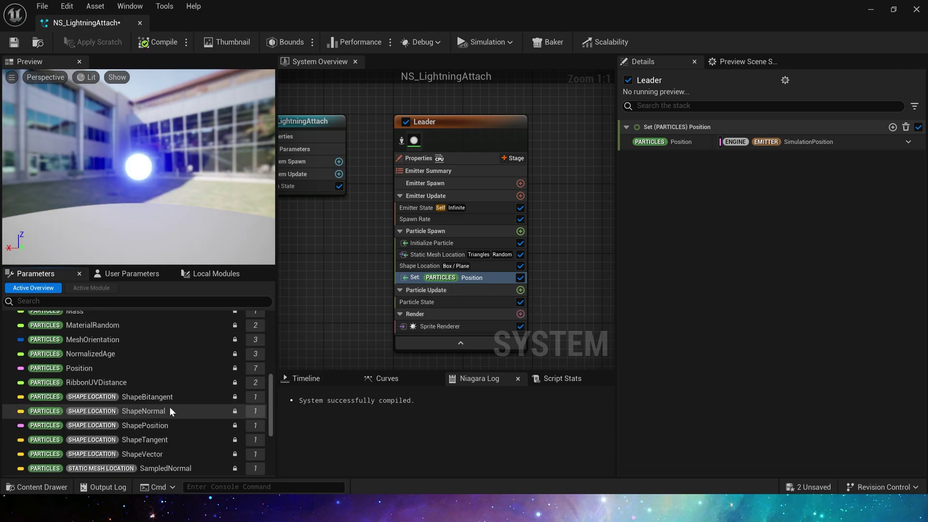
scroll(195, 411, "down", 2)
scroll(186, 387, "up", 2)
left_click_drag(164, 370, 776, 143)
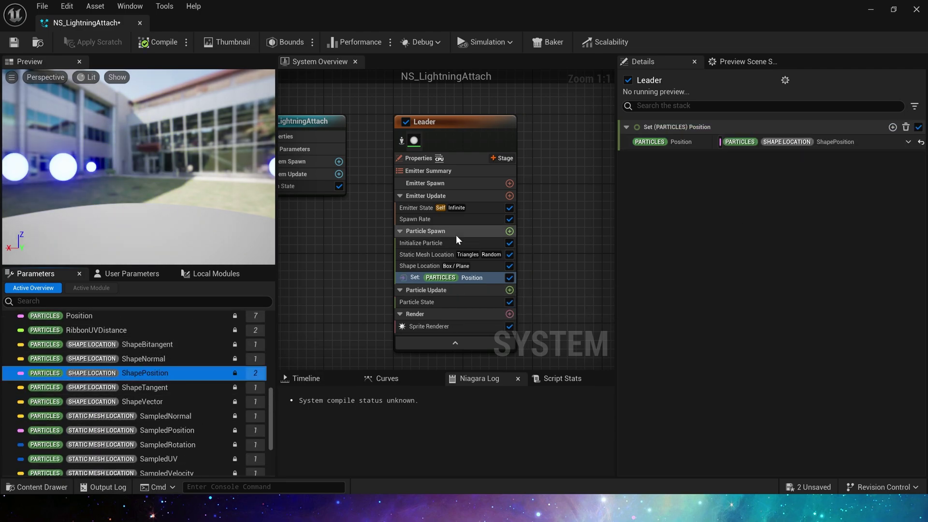
Add a Linear Force module to Leader's Particle Update group and resolve its dependency with Solve Forces and Velocity.
right_click_drag(346, 296, 333, 226)
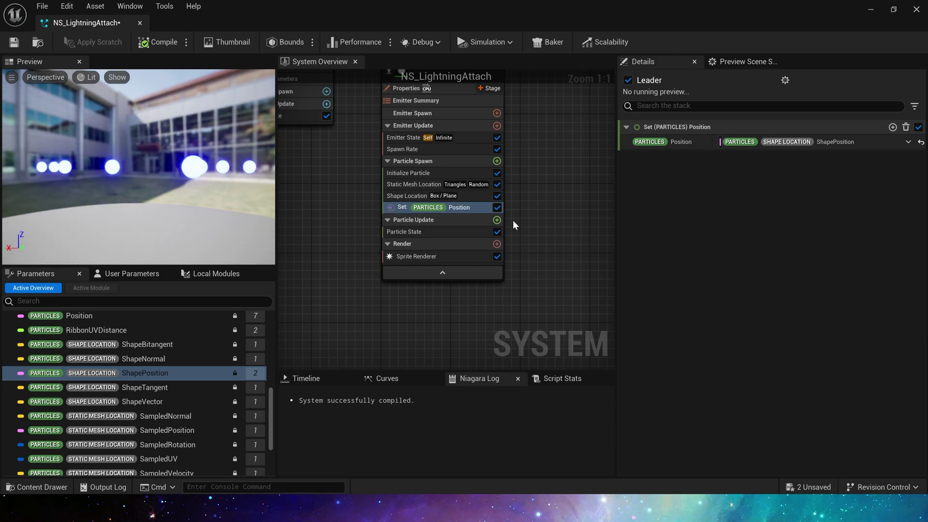
right_click_drag(498, 222, 491, 177)
left_click(487, 173)
type("lin")
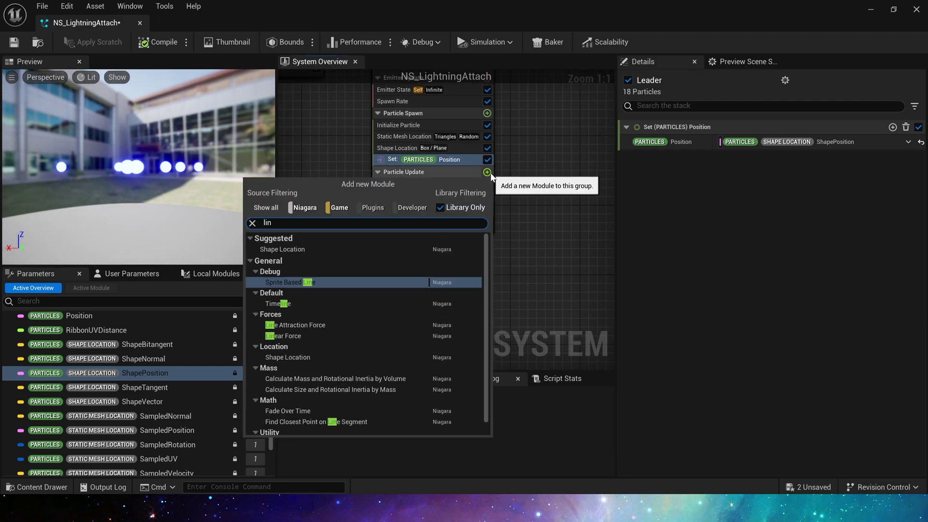
left_click(358, 337)
left_click(892, 167)
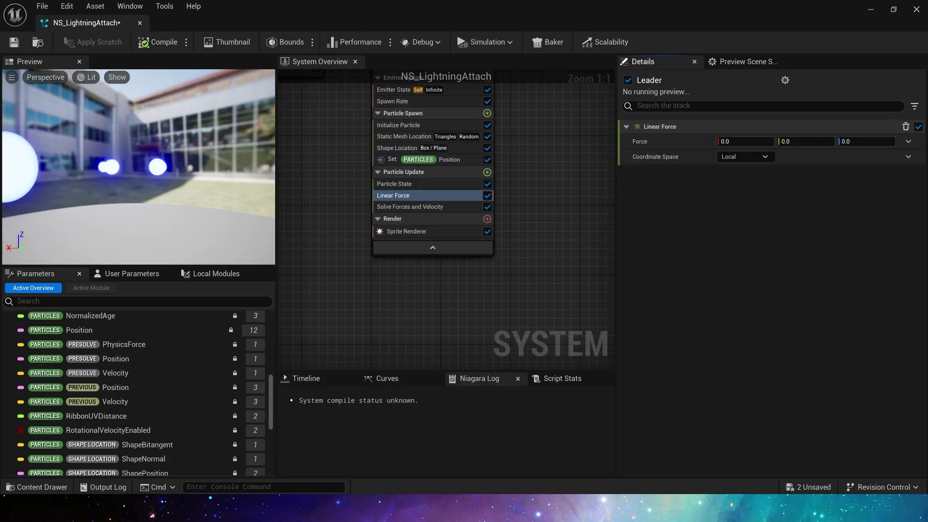
Set the Linear Force's Force to Multiply Vector by Float, with Subtract Position as its Vector input.
left_click(908, 142)
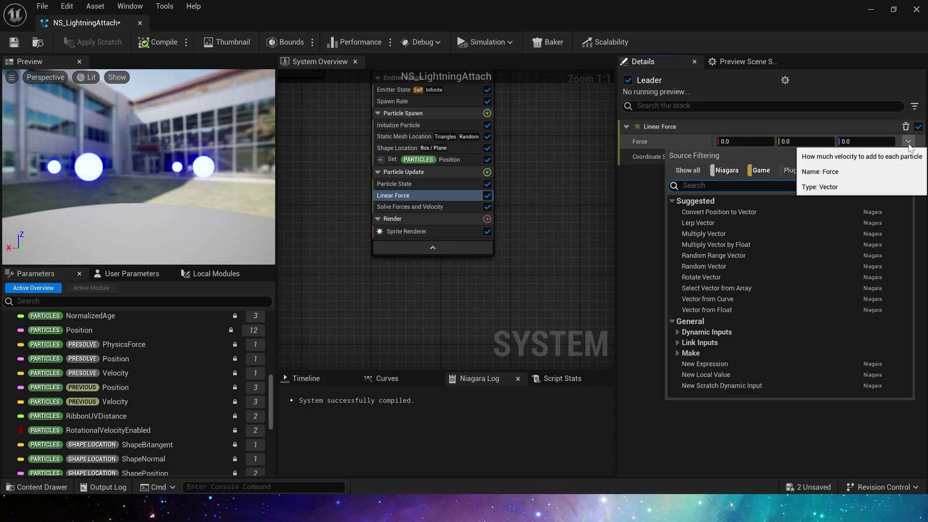
type("mu")
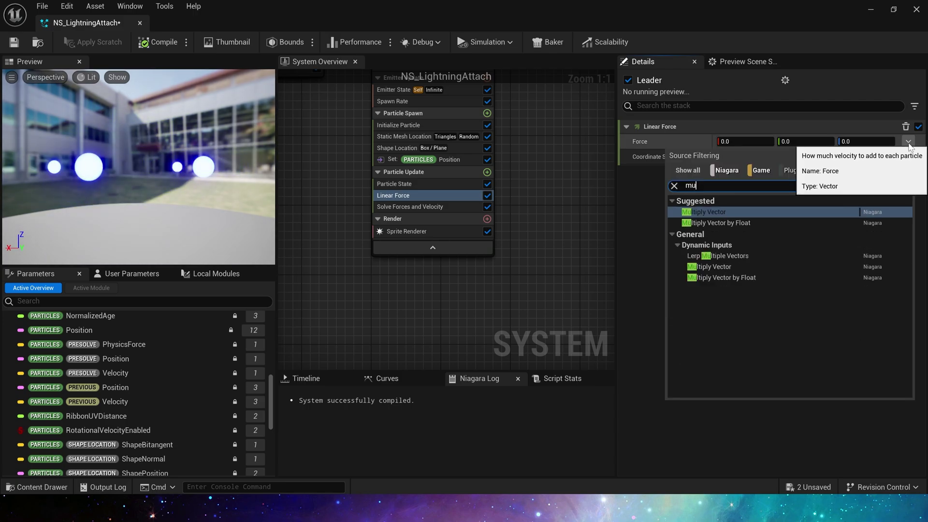
left_click(790, 225)
left_click(908, 157)
type("sub")
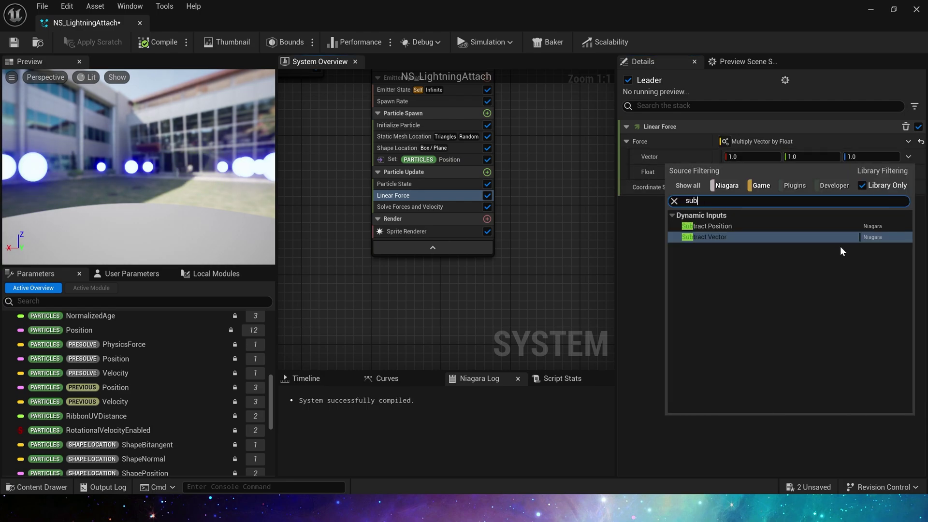
left_click(726, 226)
Link Subtract Position's A to Static Mesh Location's SampledPosition and B to the Particles Position.
scroll(193, 408, "down", 4)
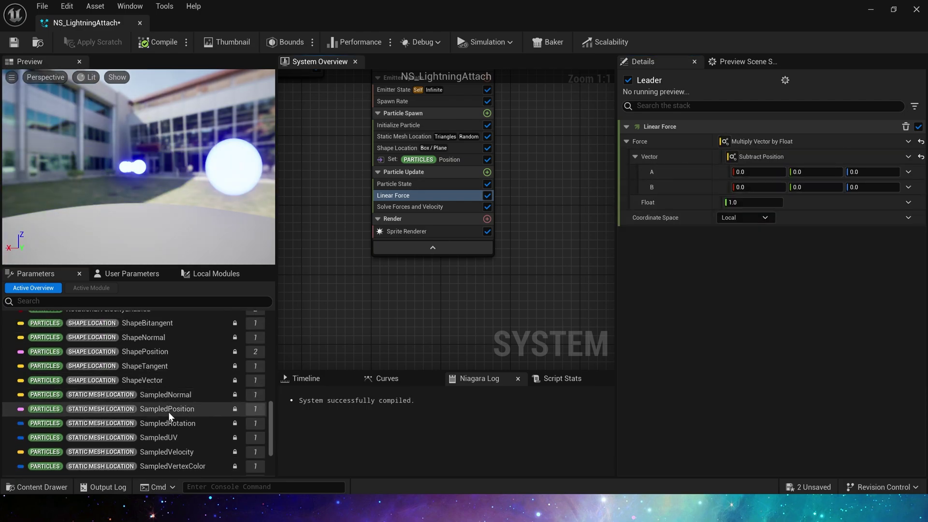
left_click_drag(169, 417, 822, 172)
left_click(908, 187)
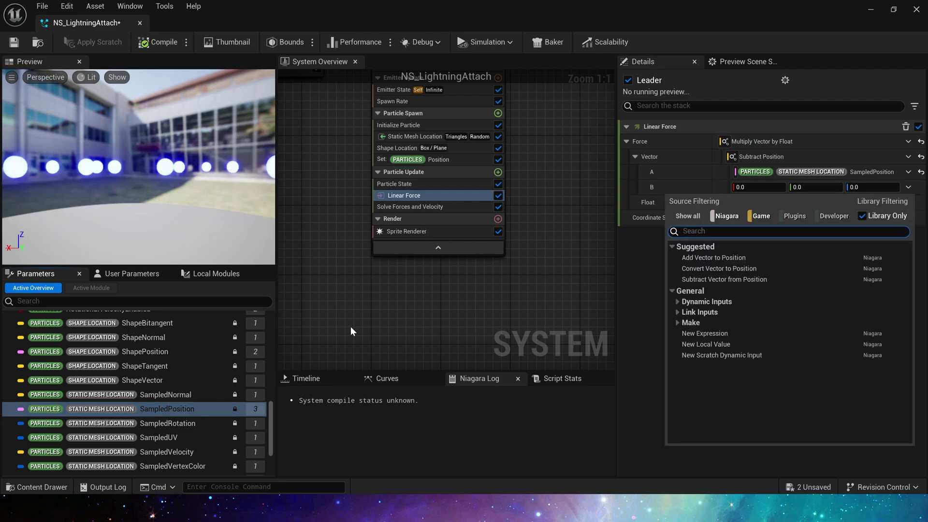
left_click(351, 331)
scroll(166, 390, "up", 5)
left_click_drag(160, 366, 783, 188)
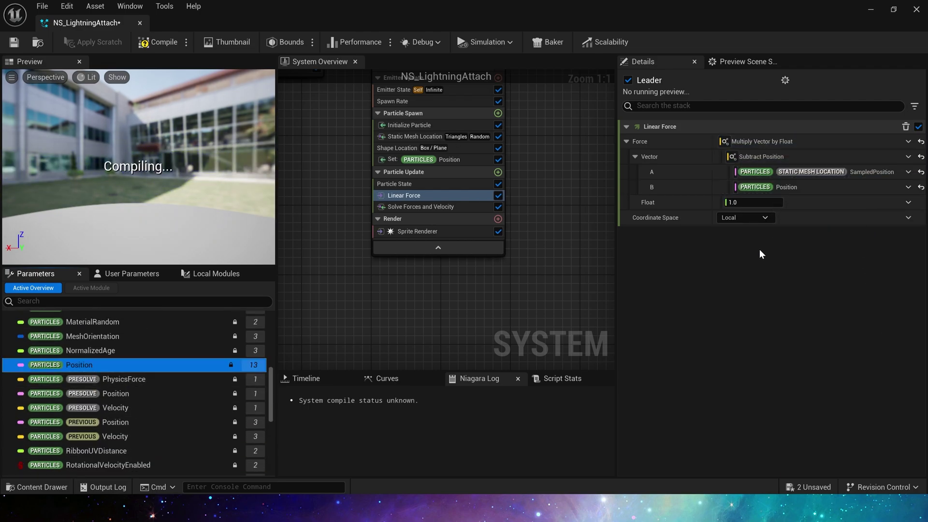
Drive the force's Float multiplier with Float from Curve, using the linear ramp-up template and a Scale Curve of 25.
left_click(908, 203)
type("cu")
key("Return")
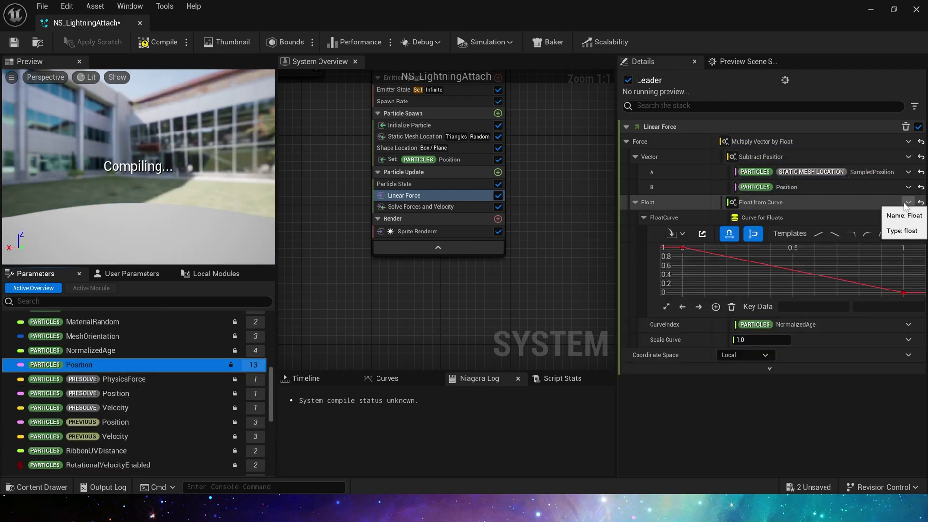
left_click(817, 238)
left_click(766, 339)
type("25")
key("Return")
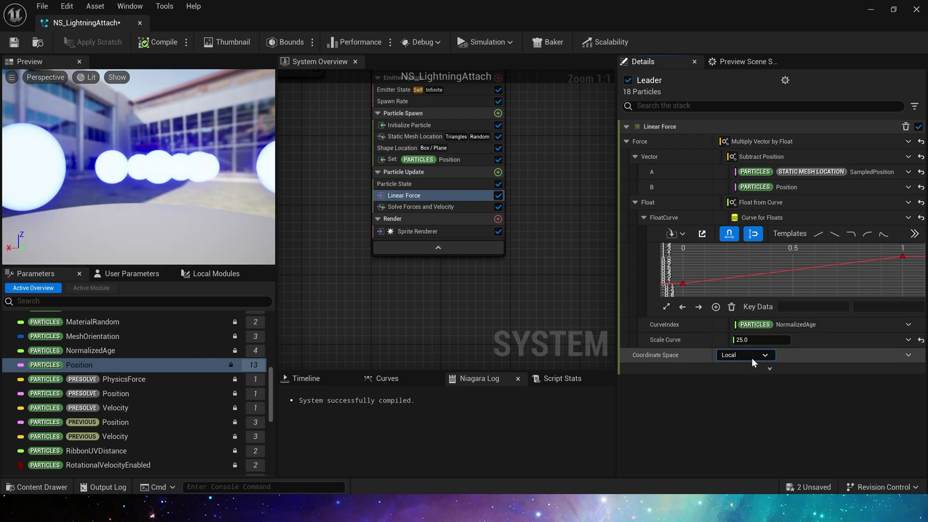
Set the Linear Force's Coordinate Space to World and save the Niagara system.
left_click(744, 355)
left_click(757, 385)
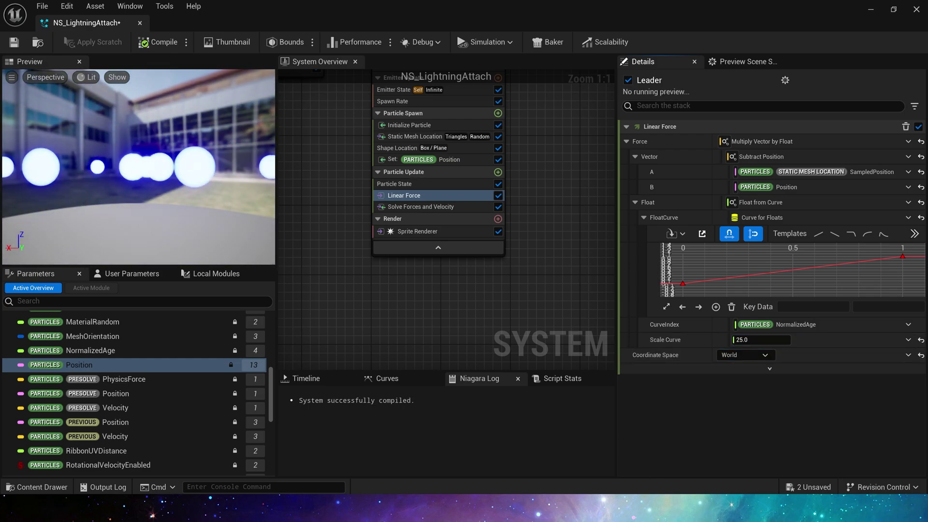
left_click(13, 42)
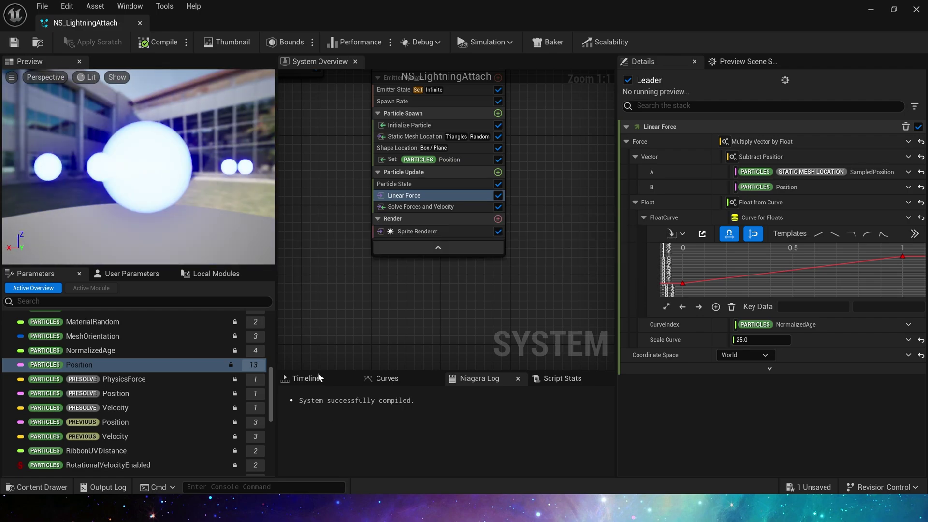
Add a Curl Noise Force module to Leader's Particle Update group and set its Noise Strength to Multiply Float.
left_click(500, 176)
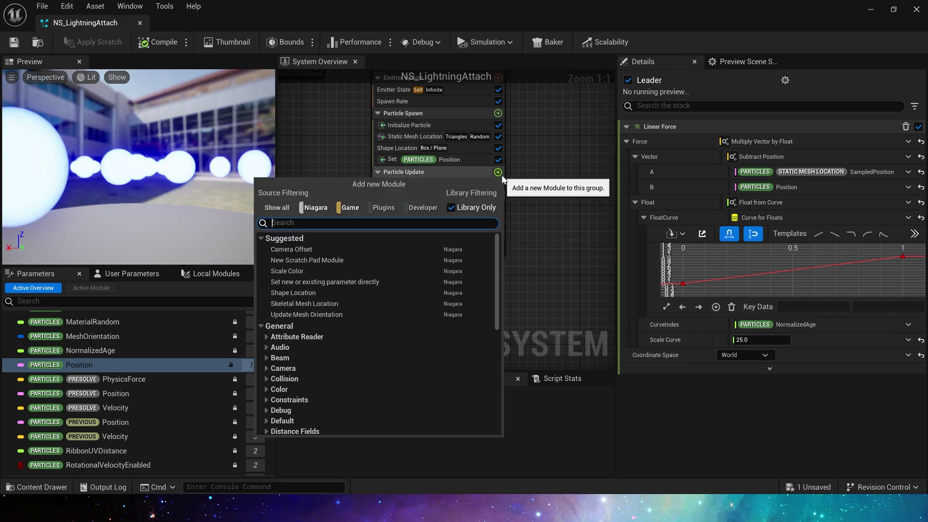
type("curl")
key("Return")
left_click(908, 142)
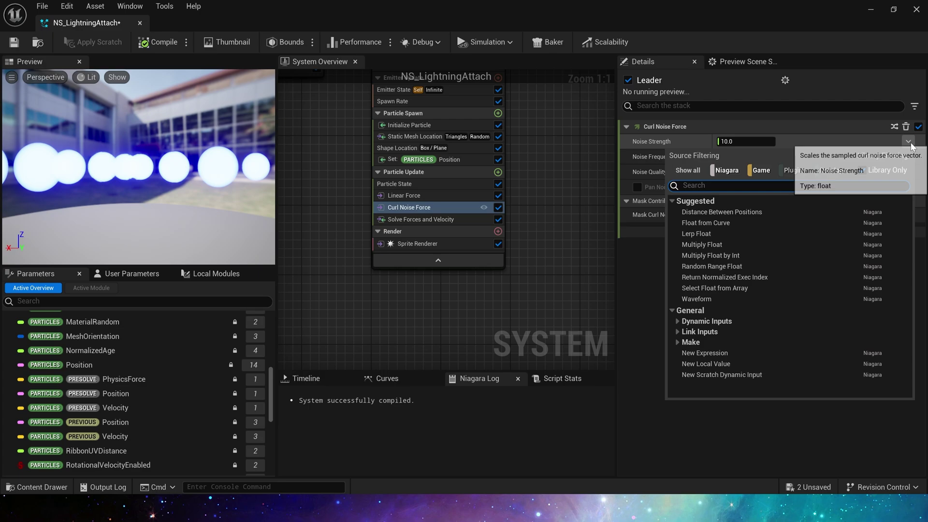
type("mul")
left_click(737, 214)
Set the Noise Strength's A input to Random Range Float with a minimum of 200 and a maximum of 500.
left_click(908, 159)
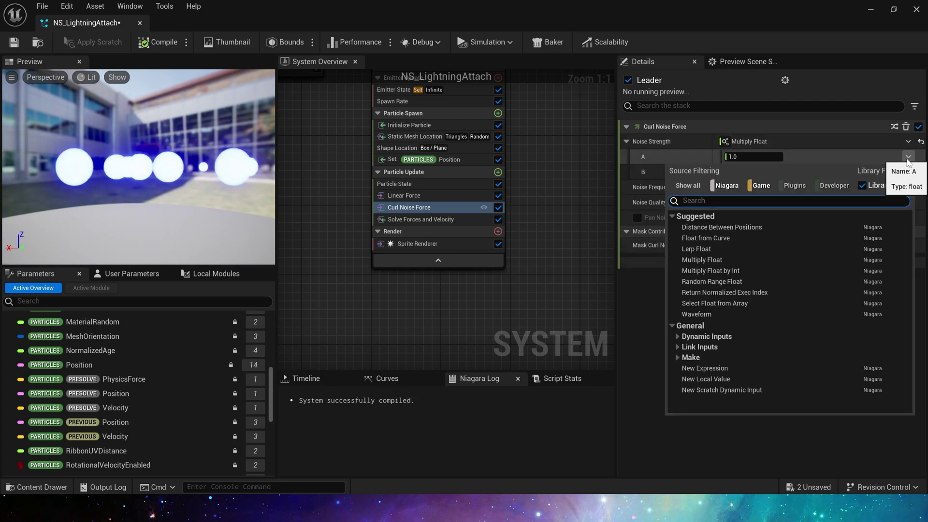
type("ran")
key("Return")
left_click(761, 172)
type("200")
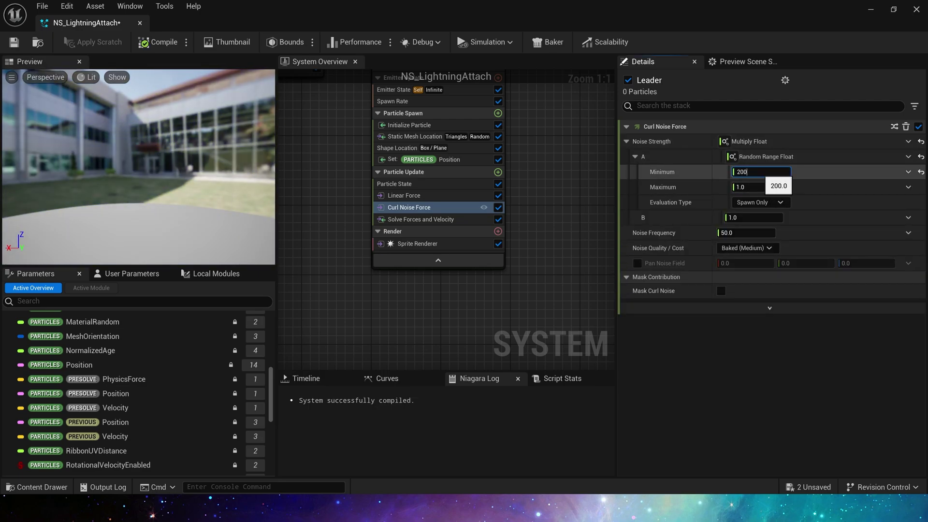
key("Tab")
type("500")
key("Tab")
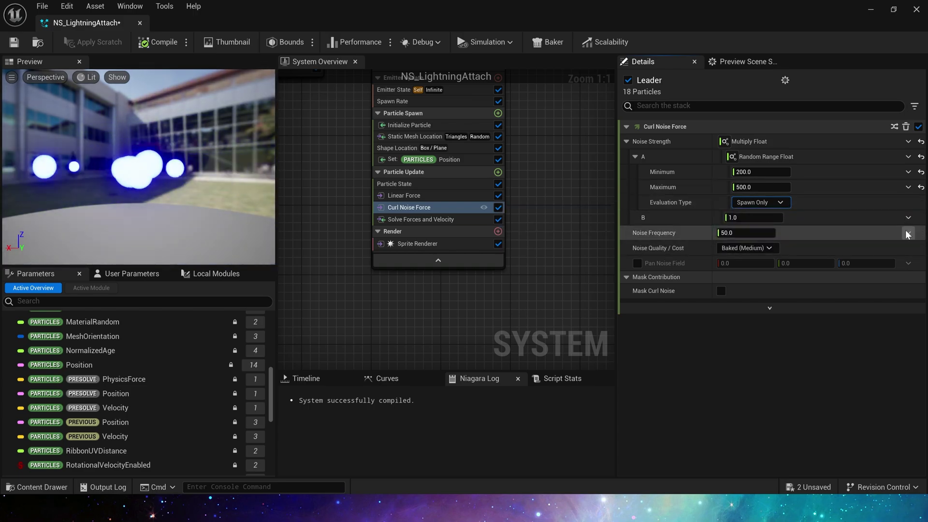
Set the Noise Strength's B input to Float from Curve.
left_click(909, 219)
type("cur")
key("Return")
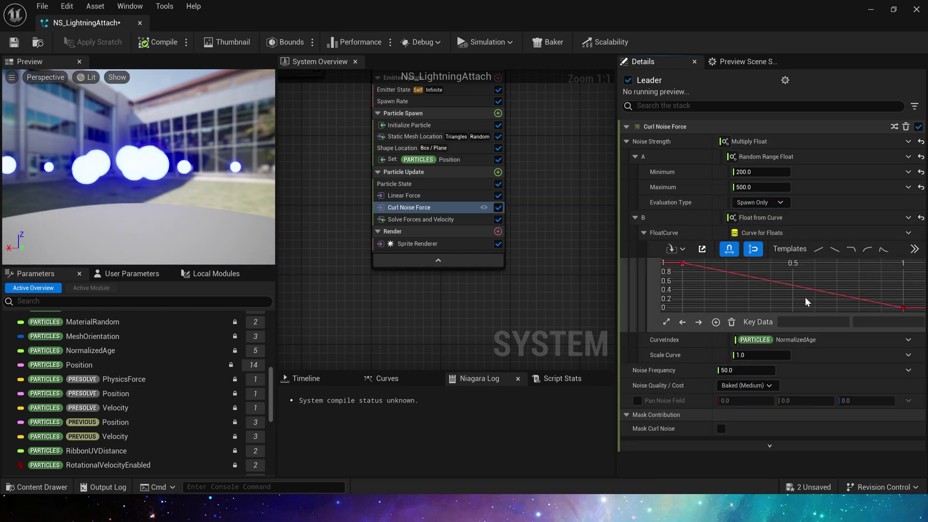
Set the curl noise's Noise Frequency to 25 and enable Pan Noise Field with values 1.0, 0.5 and 3.0.
left_click(760, 370)
type("25")
key("Tab")
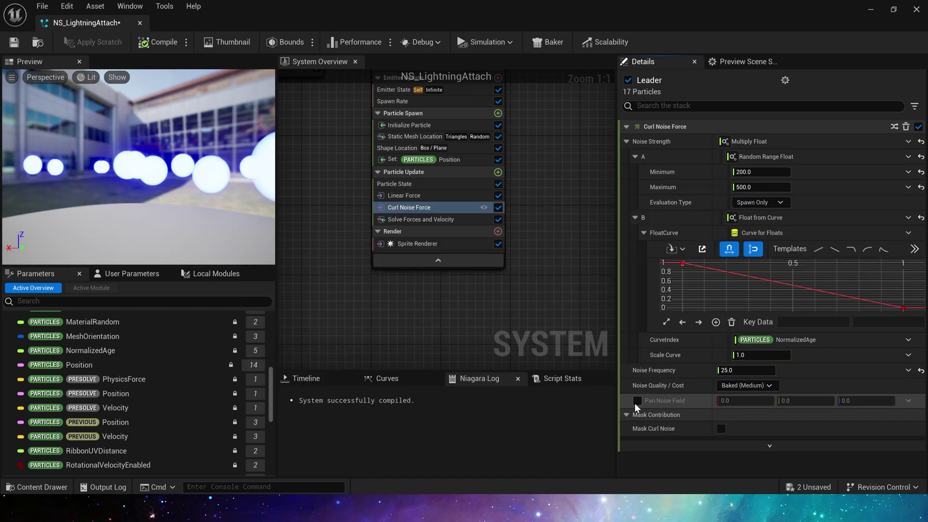
left_click(638, 400)
key("Tab")
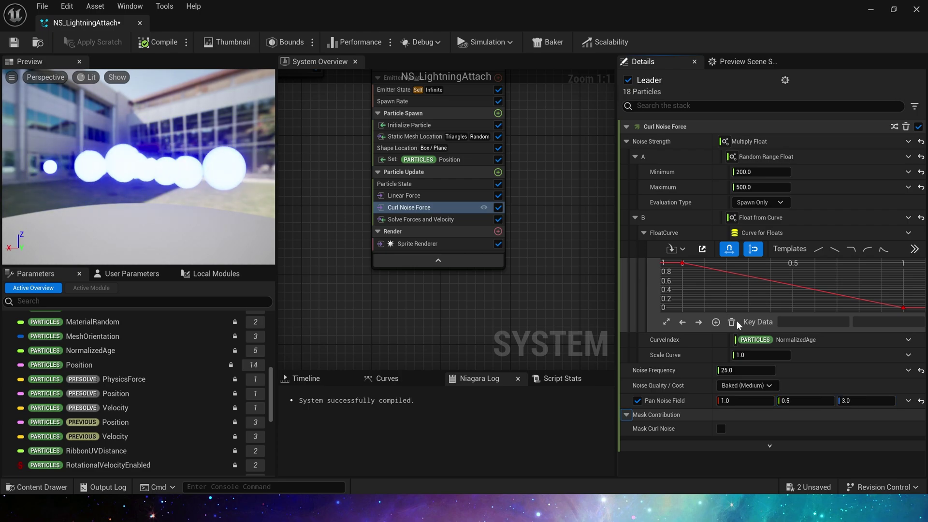
Add Jitter Position and Generate Location Event modules to Leader's Particle Update group.
left_click(498, 173)
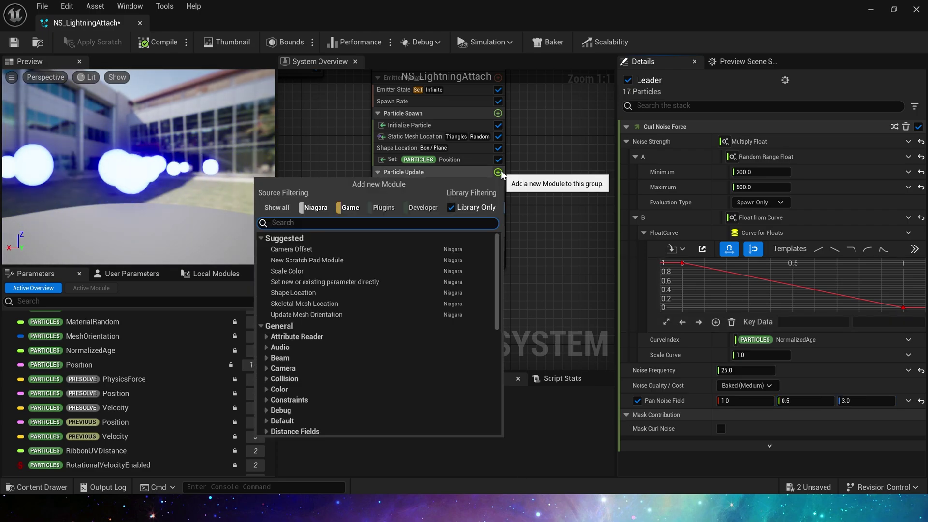
type("ji")
key("Return")
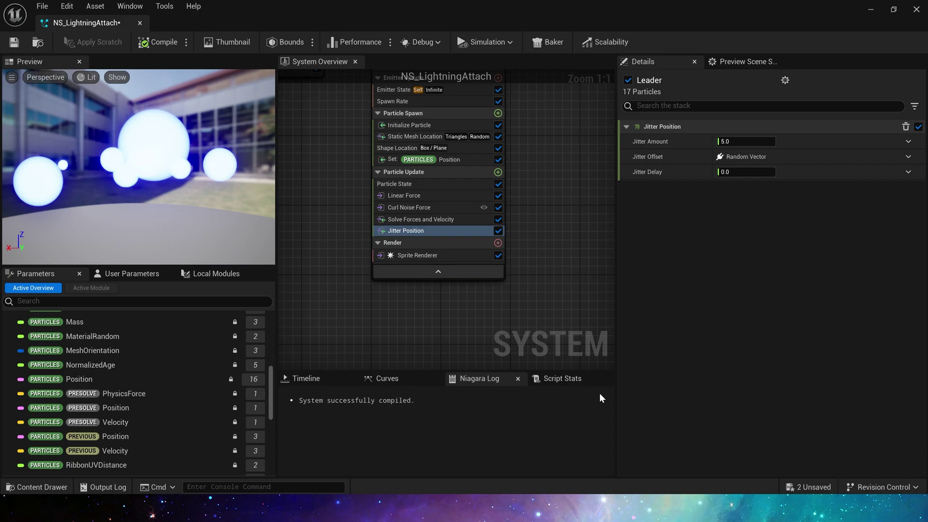
left_click(498, 172)
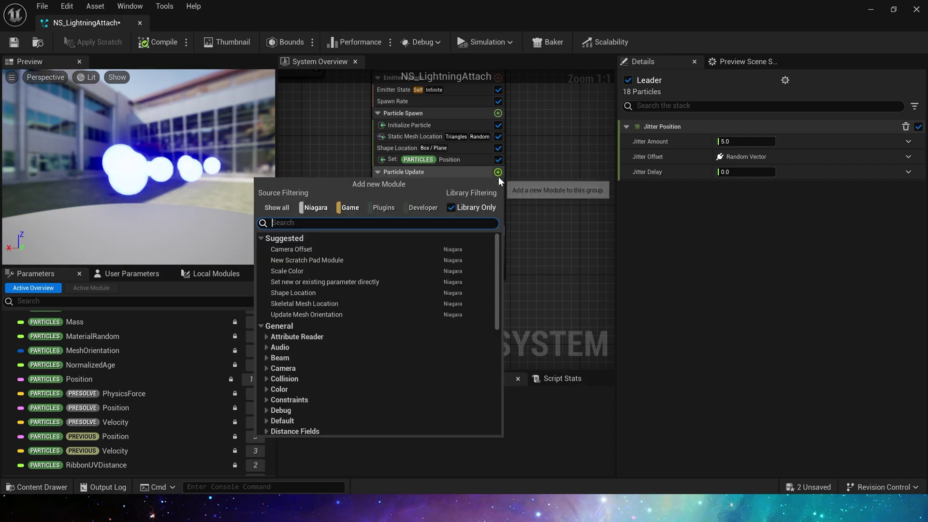
type("loca")
left_click(364, 297)
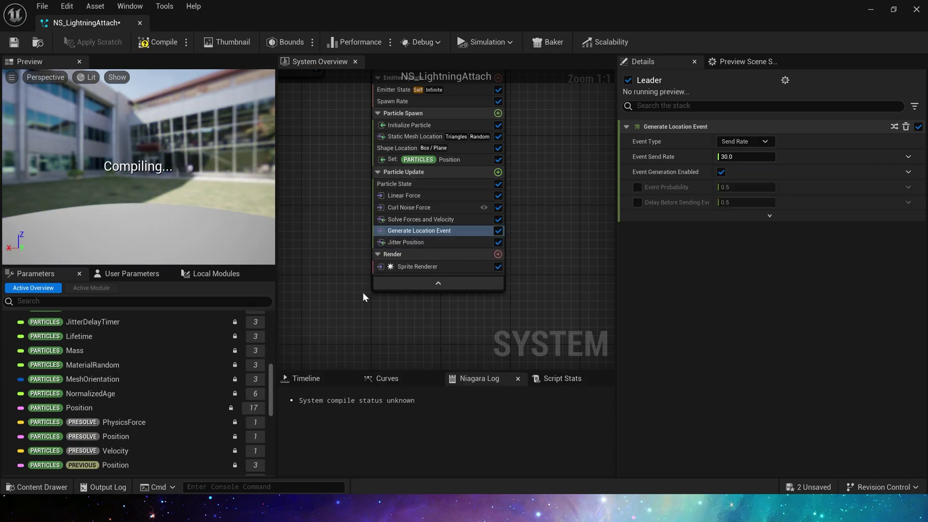
Enable Requires Persistent IDs in Leader's emitter properties and save the Niagara system.
right_click_drag(548, 194, 530, 301)
left_click(435, 116)
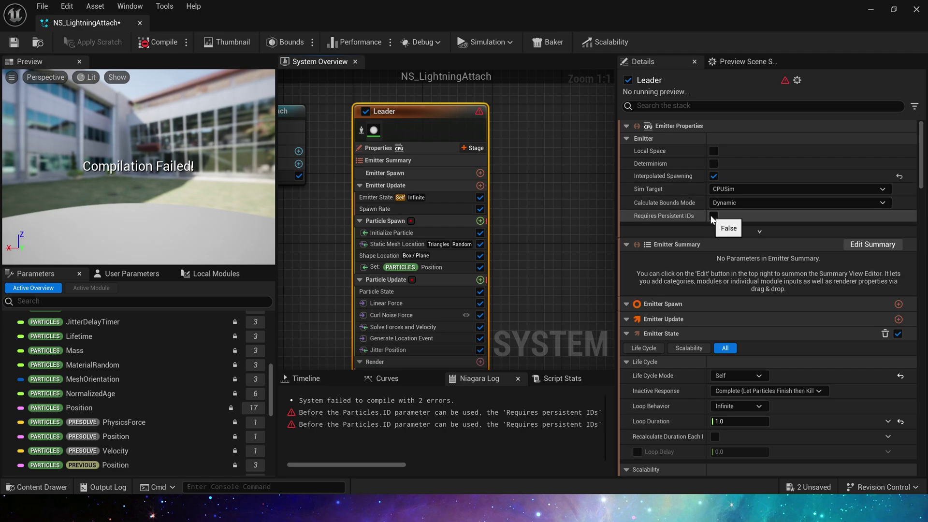
left_click(536, 195)
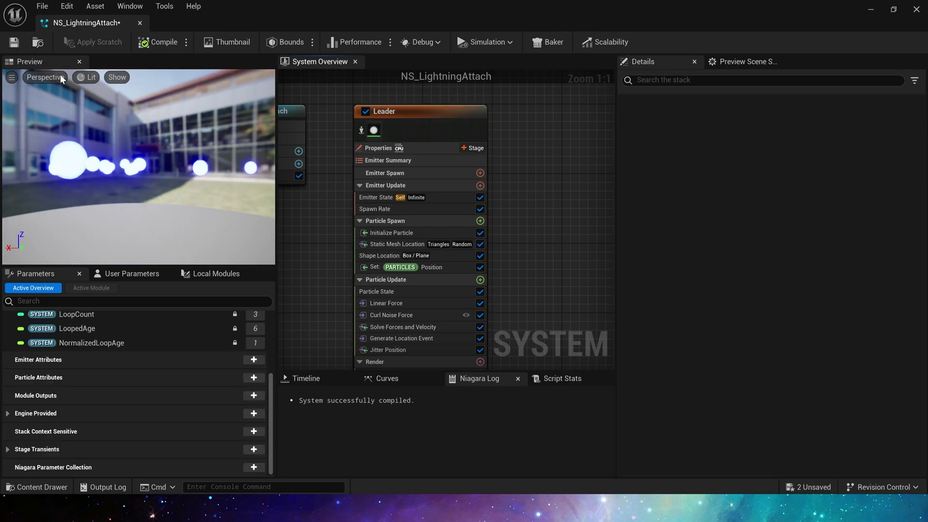
left_click(14, 42)
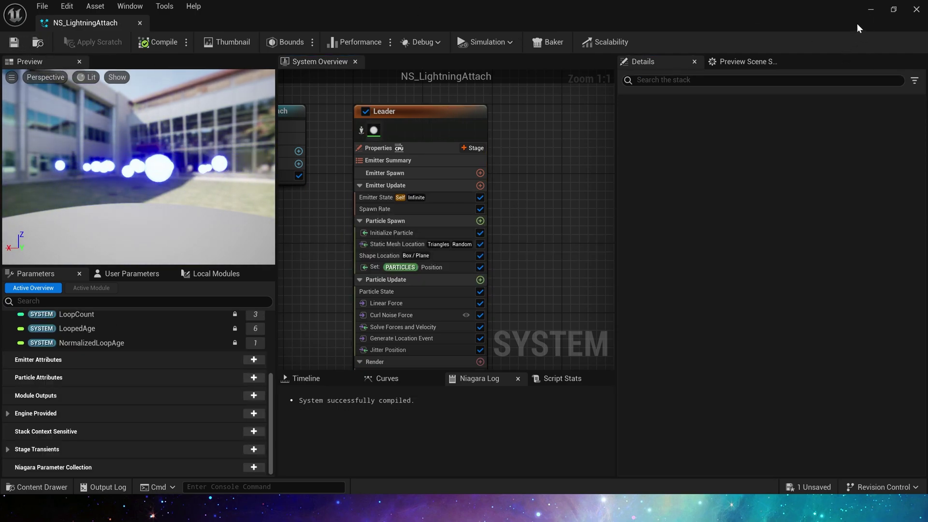
Switch to the level and set the NS_LightningAttach actor's Static Mesh Source Actor to Sphere.
left_click(871, 9)
left_click_drag(397, 241, 398, 240)
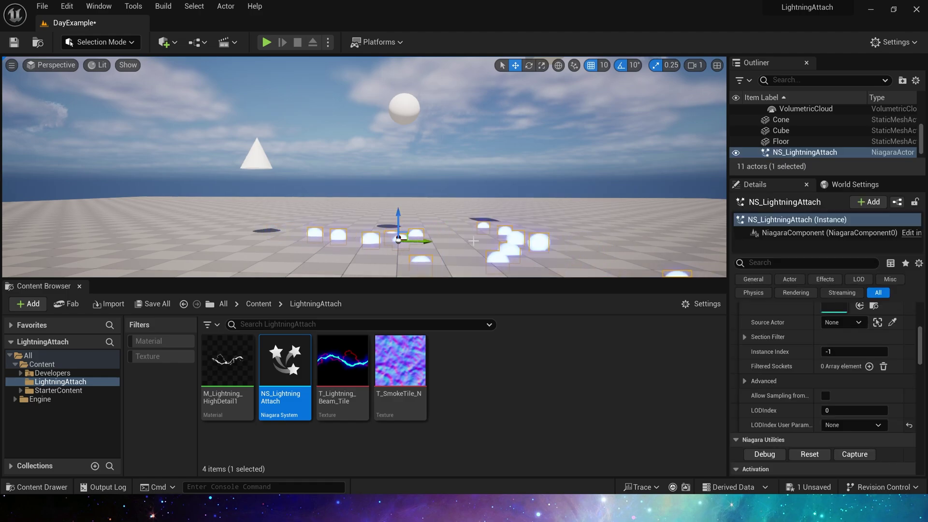
left_click(892, 427)
left_click(403, 108)
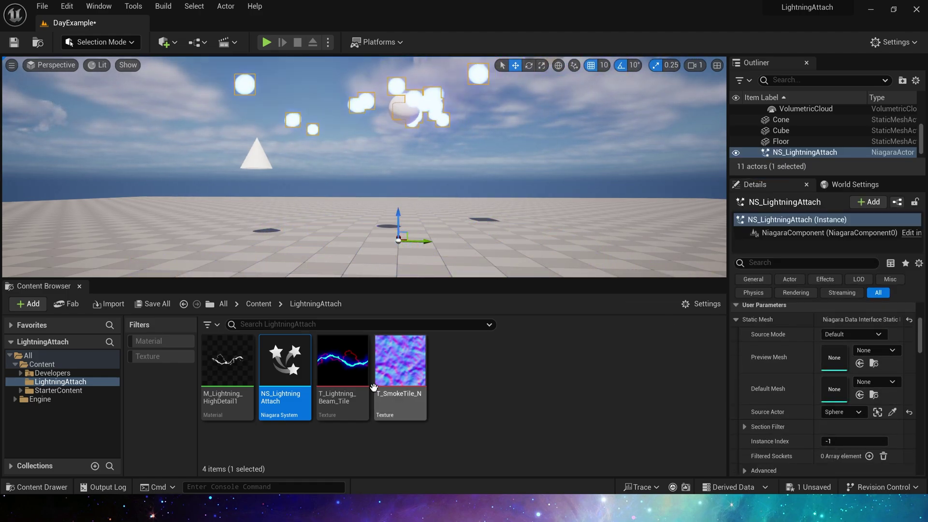
Link Leader's Shape Location Shape Origin to the engine emitter's SimulationPosition, save the system, and check the effect in the level.
double_click(298, 379)
left_click(380, 256)
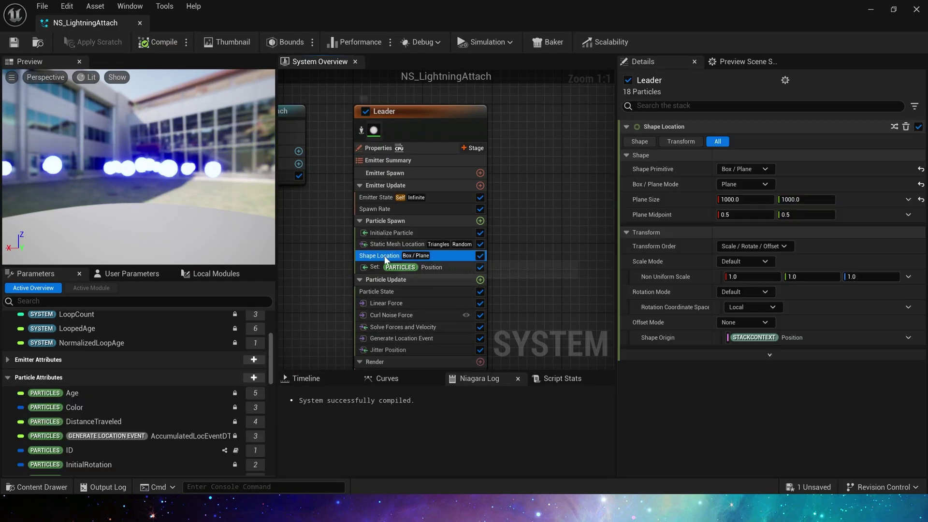
left_click(761, 360)
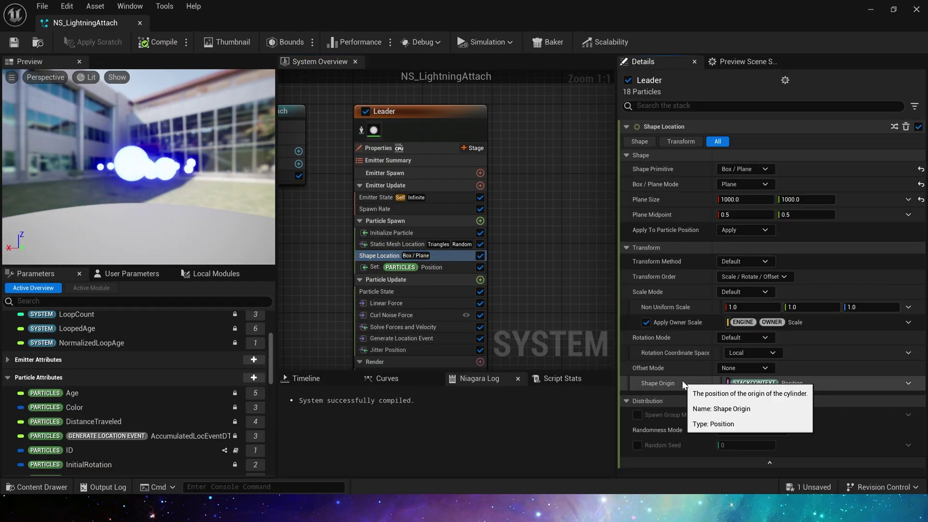
left_click(910, 384)
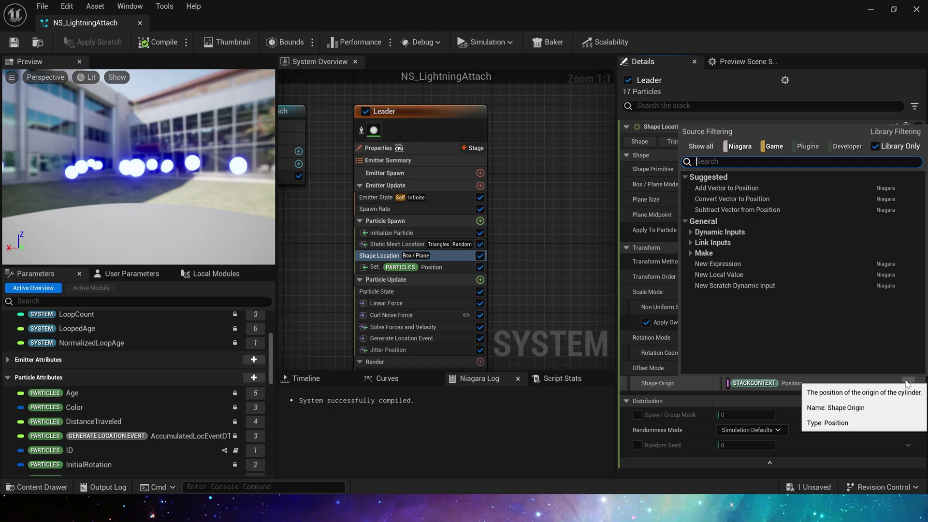
type("sim")
left_click(793, 219)
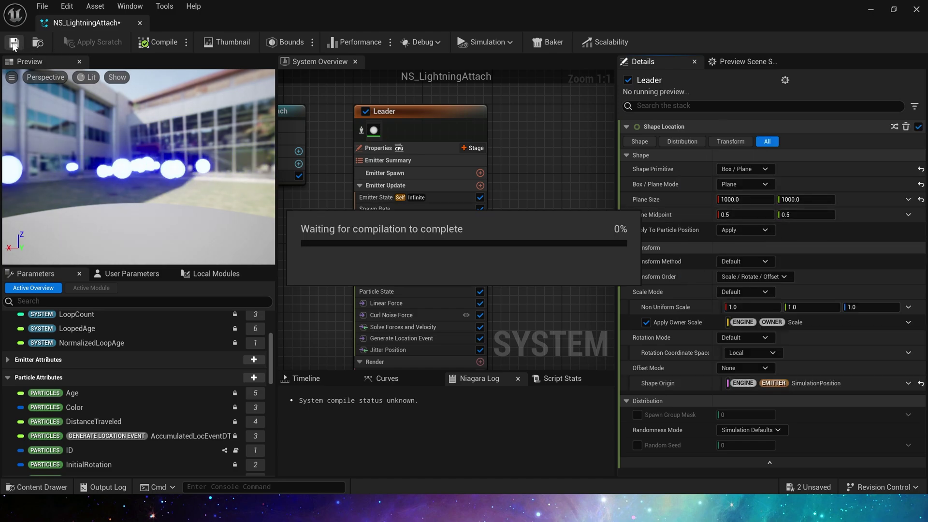
left_click(871, 10)
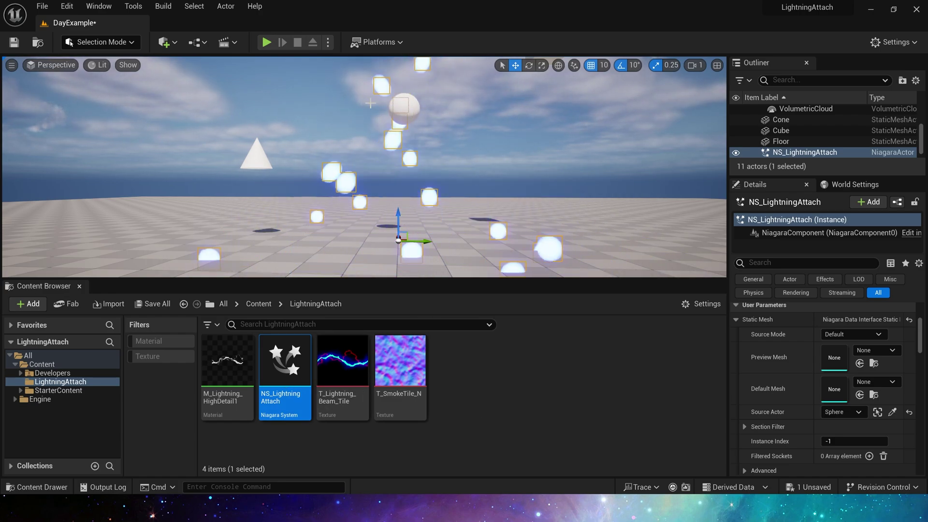
right_click_drag(398, 182, 406, 120)
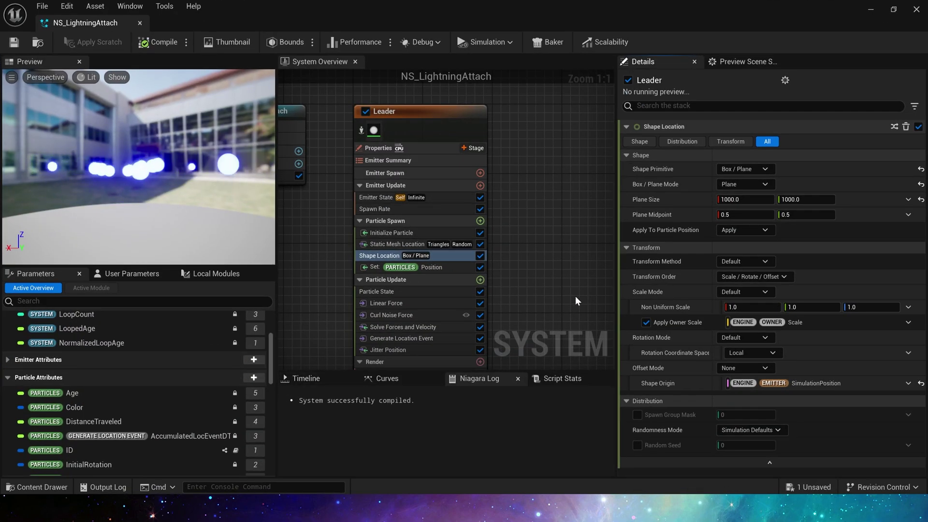
Enable the Speed Limit in Leader's Solve Forces and Velocity as a Lerp Float with A 1.0 and B 10000.0.
right_click_drag(411, 323, 416, 260)
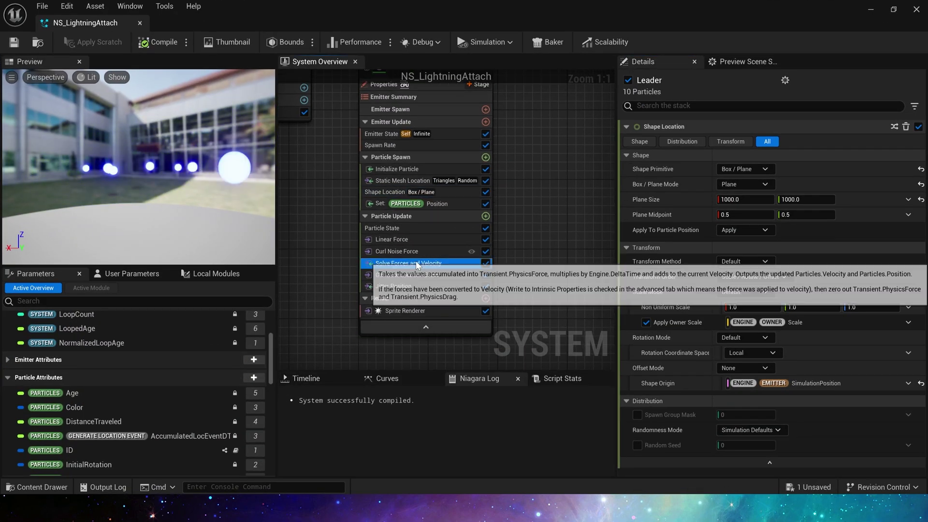
left_click(416, 264)
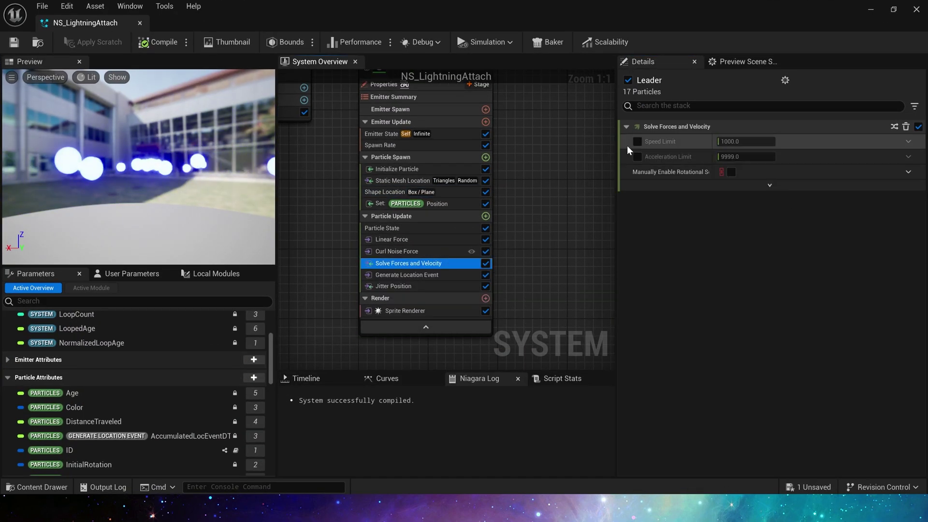
left_click(910, 143)
type("lerp")
left_click(748, 212)
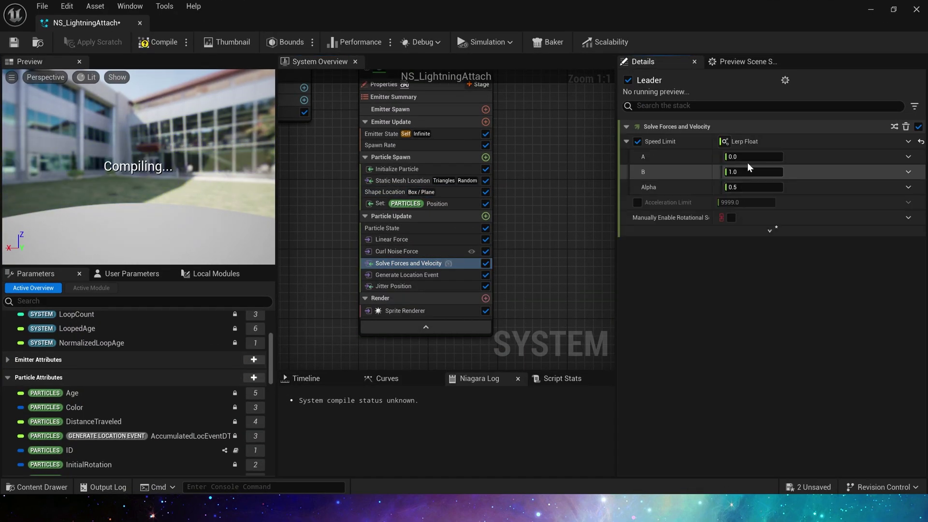
type("1")
left_click(782, 169)
type("10")
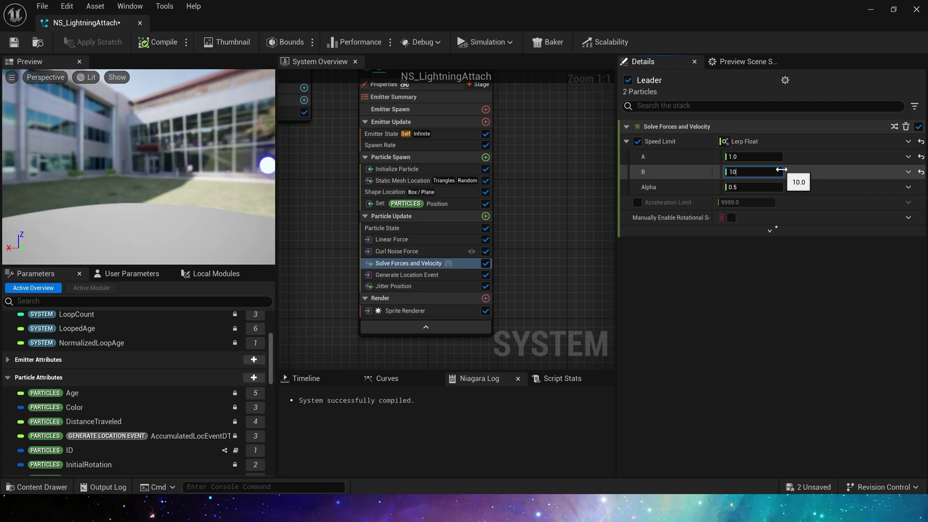
Set the lerp's Alpha to Normalize Distance Range from Particles Position to Shape Location ShapePosition with Distance 1000, and save the system.
left_click(908, 188)
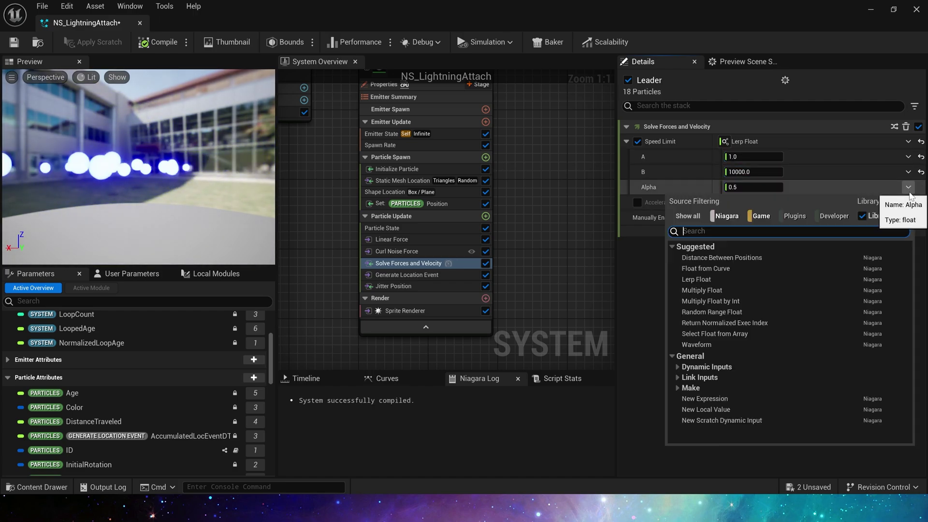
type("norm")
left_click(765, 302)
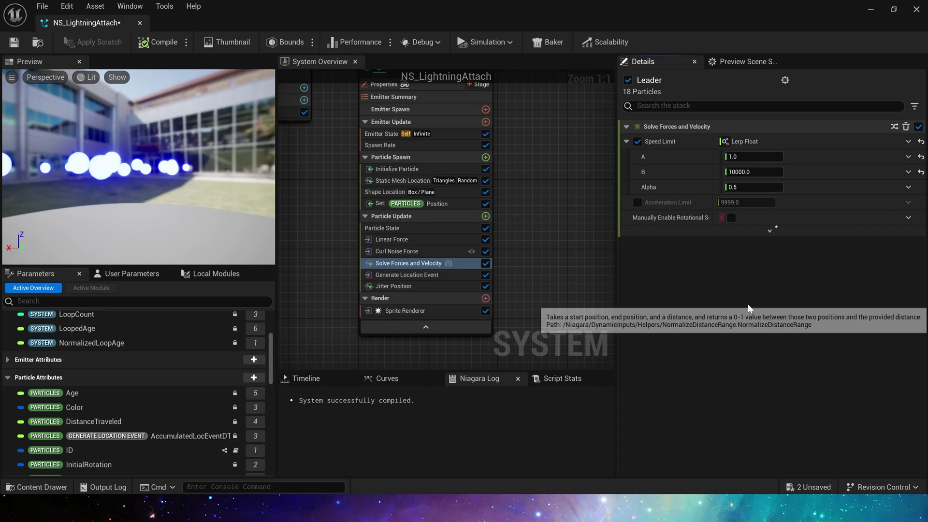
scroll(95, 426, "down", 5)
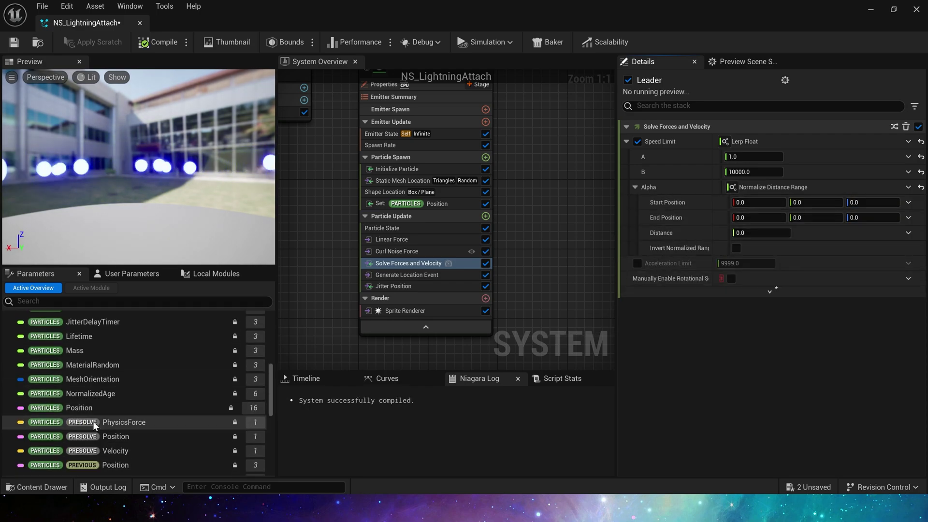
scroll(184, 467, "down", 4)
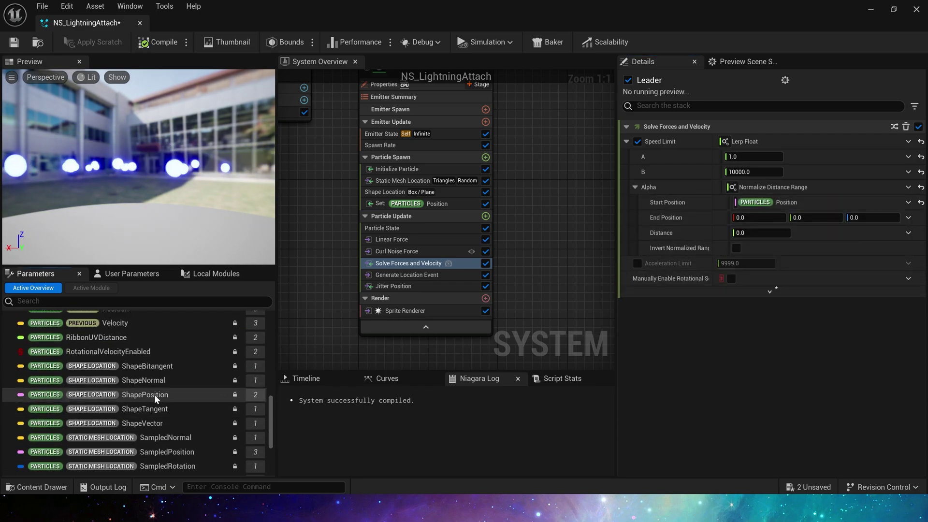
left_click_drag(187, 395, 793, 219)
left_click(762, 233)
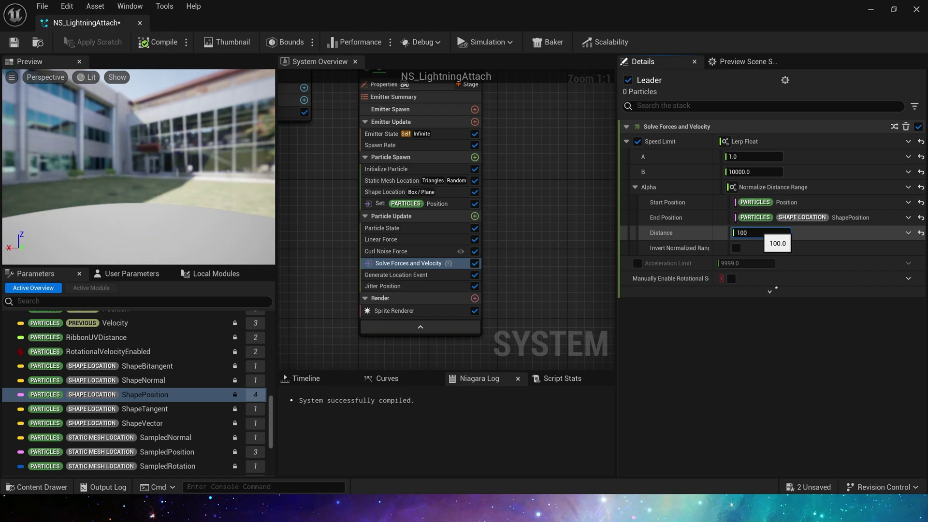
left_click(14, 43)
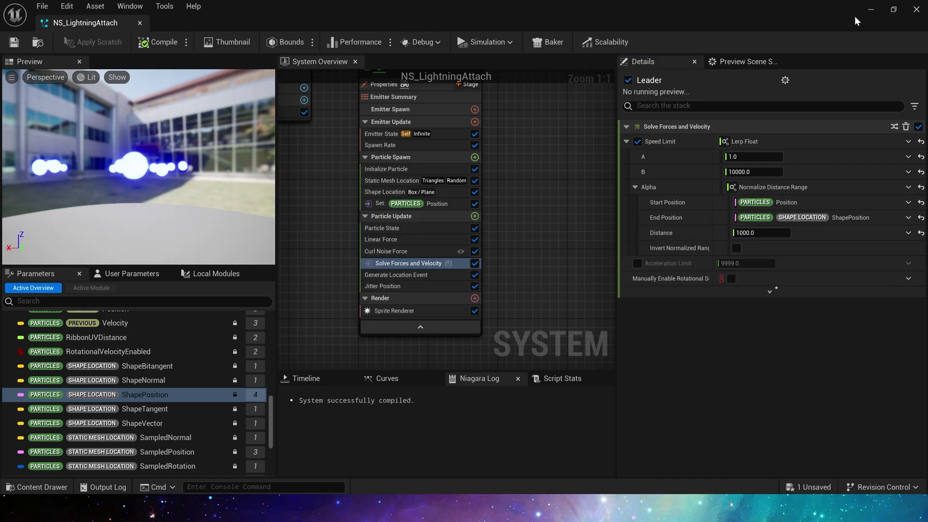
left_click(871, 10)
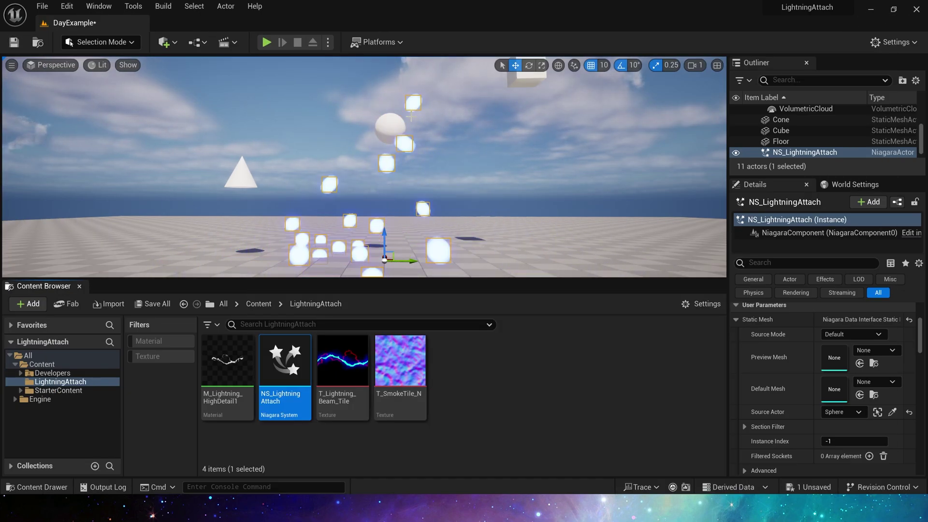
Replace the distance range's End Position with Static Mesh Location SampledPosition and check the particles in the level.
double_click(297, 387)
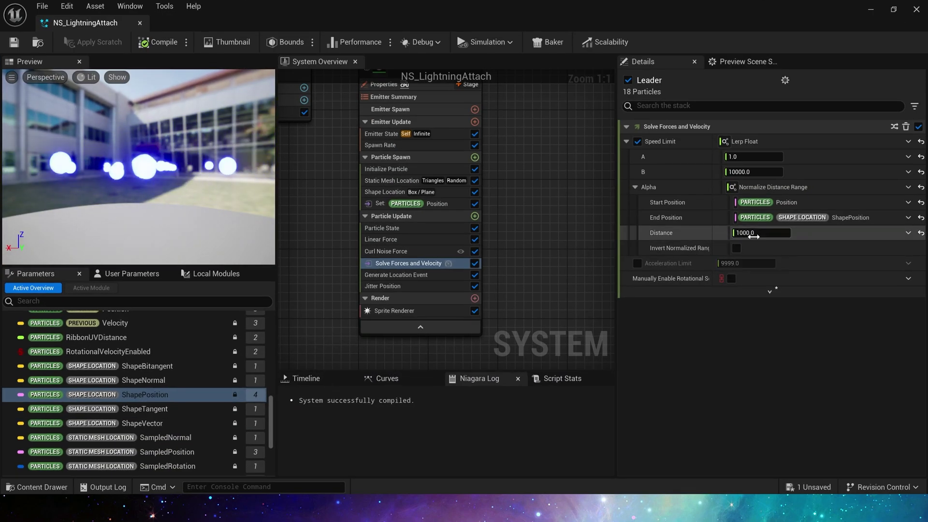
scroll(167, 399, "down", 10)
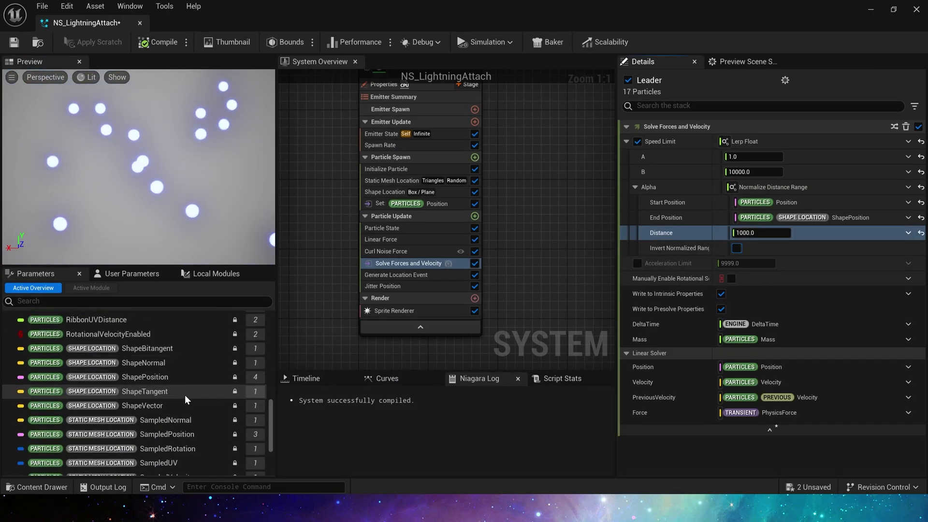
left_click_drag(167, 399, 822, 218)
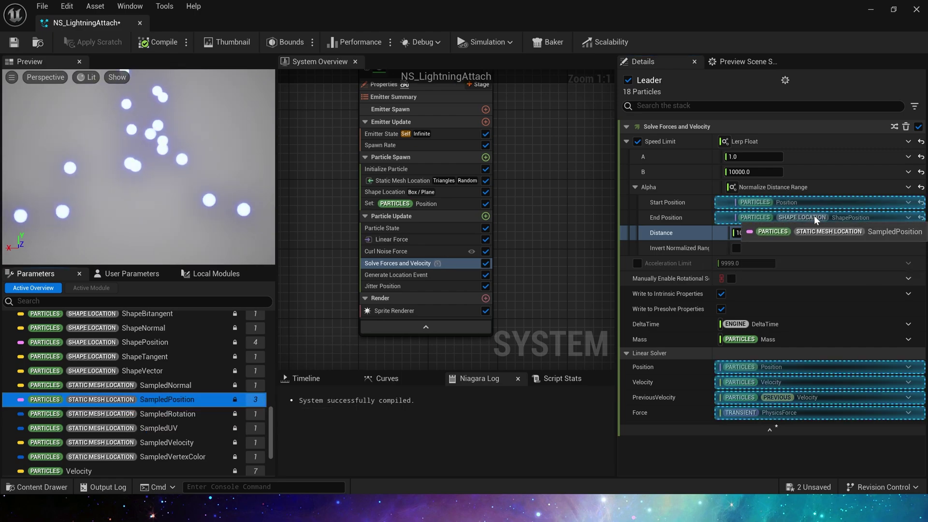
left_click_drag(582, 3, 440, 318)
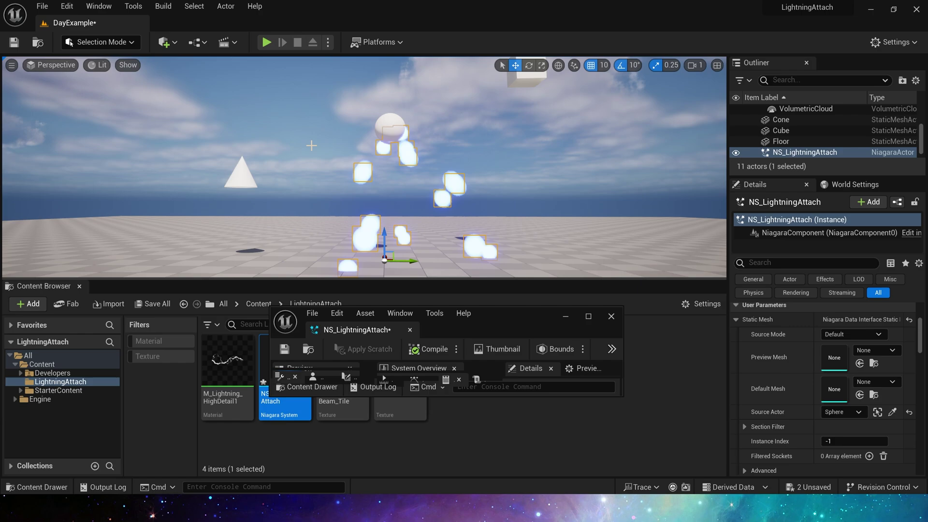
double_click(513, 313)
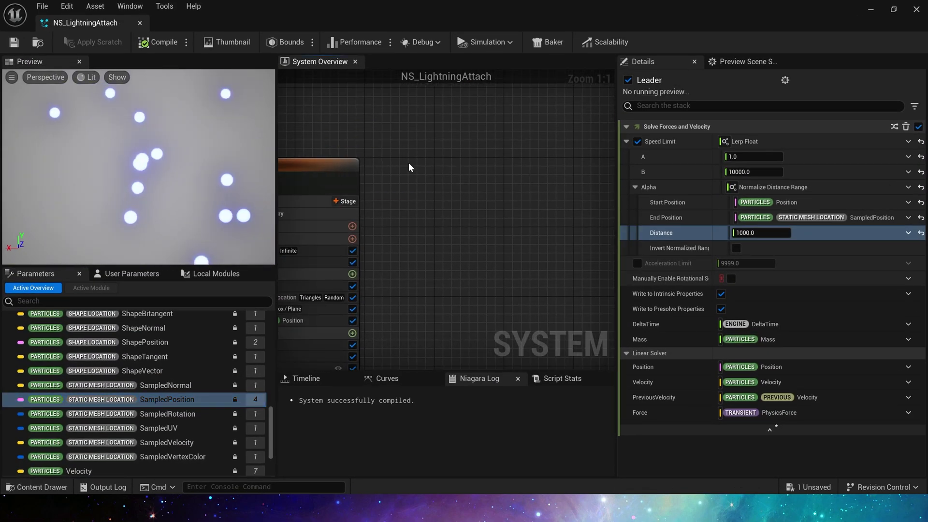
Add an empty emitter beside Leader and name it Lightning.
right_click(483, 171)
left_click(484, 170)
double_click(570, 356)
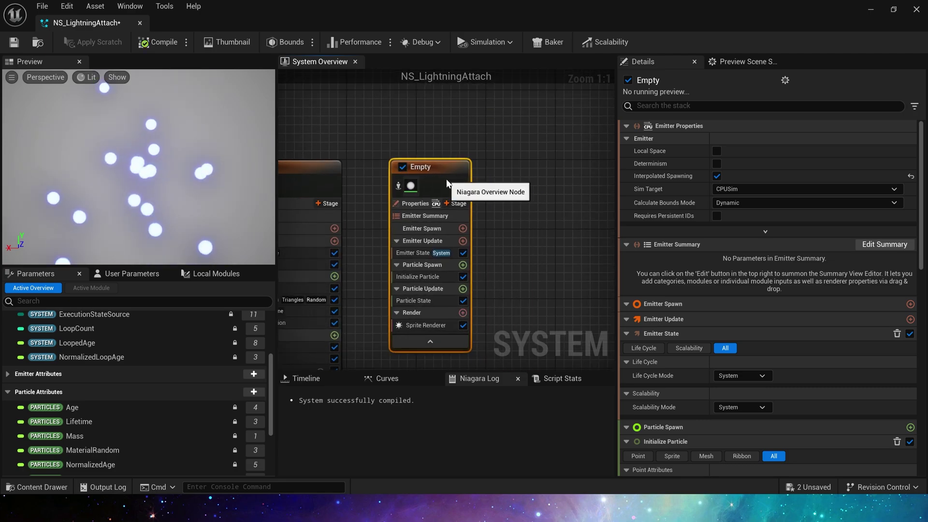
double_click(444, 169)
type("Lightning")
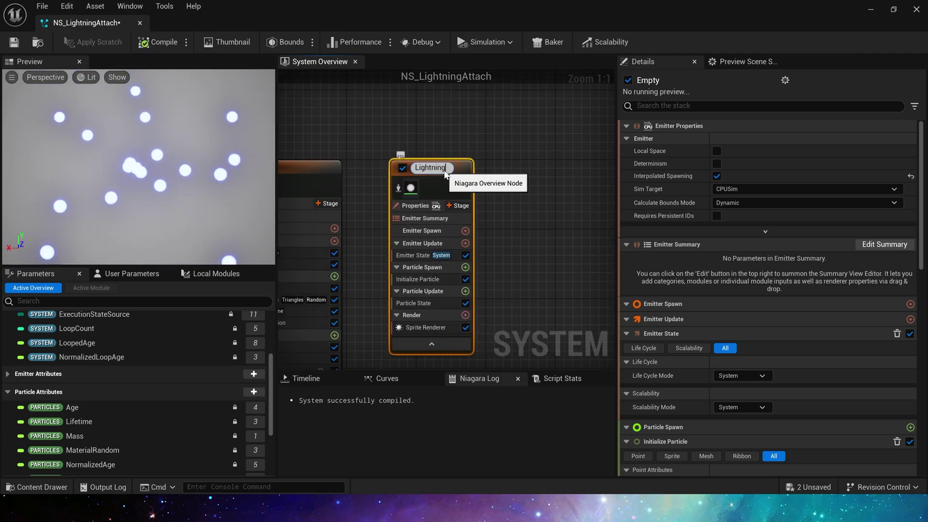
key("Return")
Set the Life Cycle Mode in Lightning's Emitter State to Self.
left_click(414, 253)
left_click(745, 169)
left_click(755, 198)
In Lightning's Initialize Particle, set the Lifetime to 1.0 and the Ribbon Width Mode to Direct Set.
right_click_drag(528, 282, 548, 206)
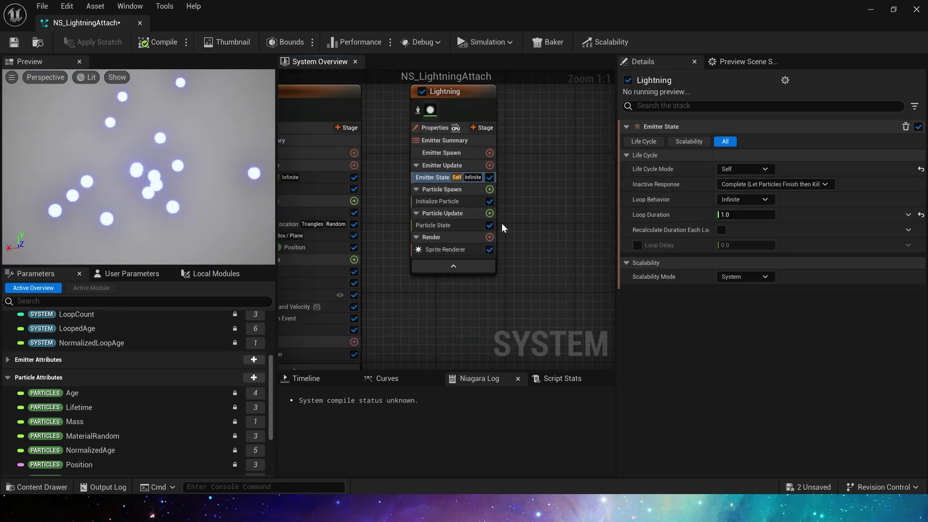
left_click(440, 202)
left_click(759, 184)
type("1")
key("Tab")
left_click(744, 386)
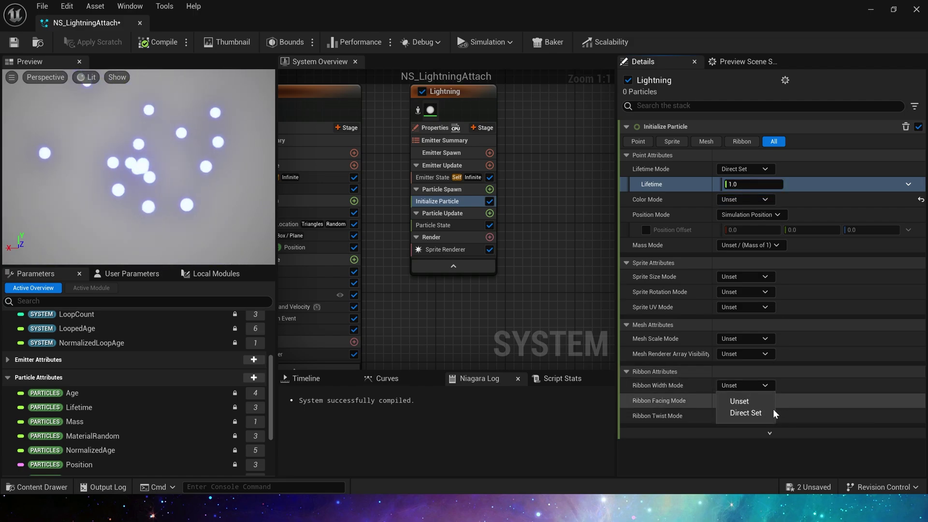
left_click(743, 414)
Add Jitter Position with a 0.05 Jitter Delay and Scale Ribbon Width to Lightning's Particle Update group.
left_click(502, 183)
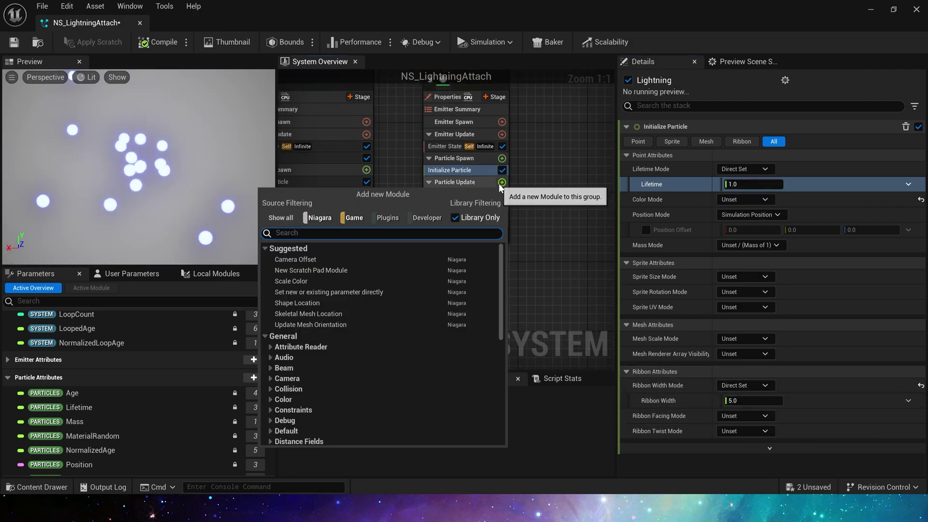
left_click(351, 262)
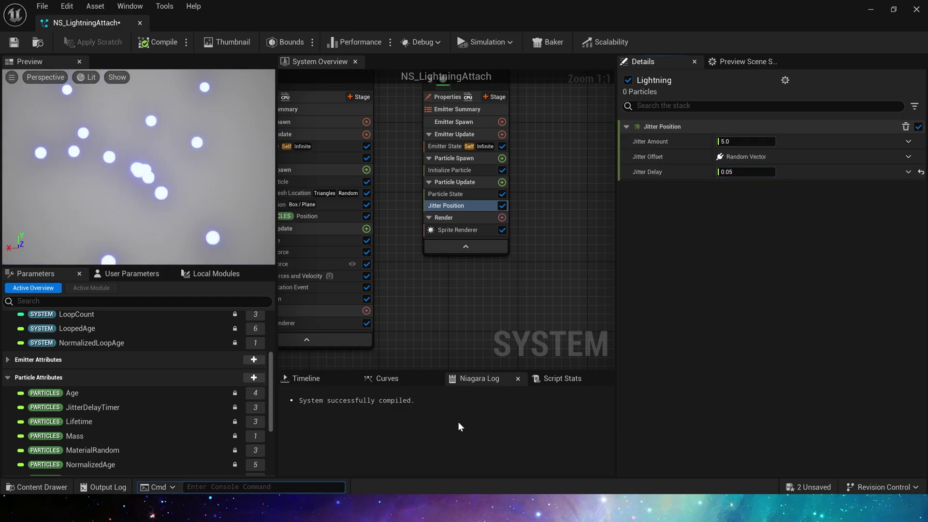
left_click(502, 182)
type("sca")
left_click(340, 368)
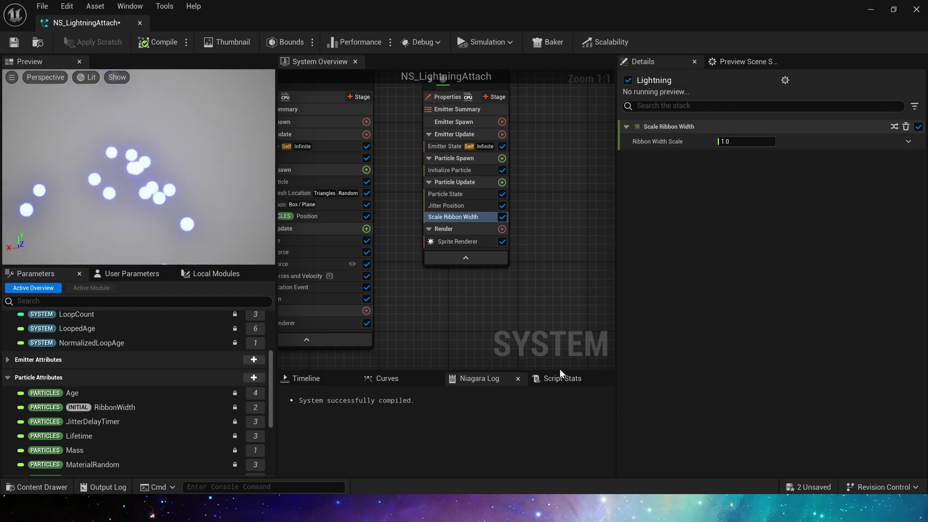
Replace Lightning's Sprite Renderer with a Ribbon Renderer using the M_Lightning_HighDetail1 material, and save the system.
left_click(478, 242)
key("Delete")
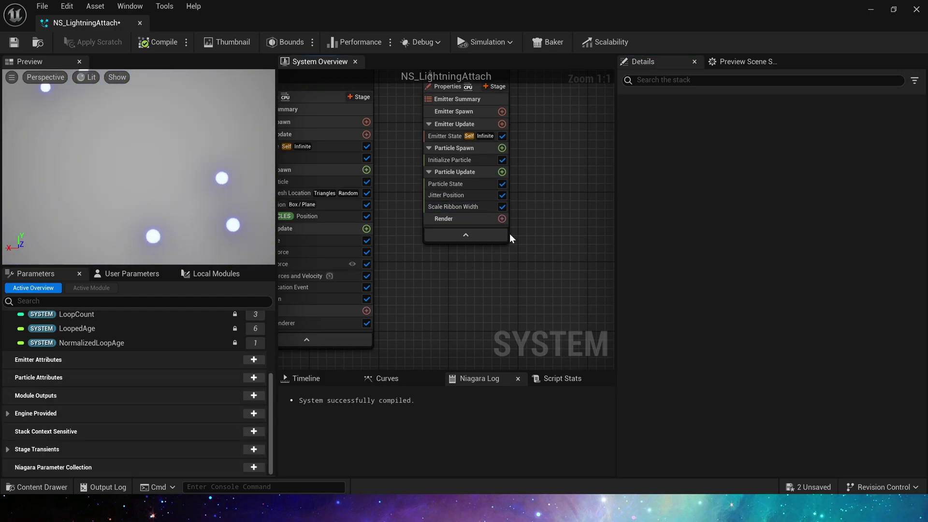
left_click(503, 219)
left_click(340, 304)
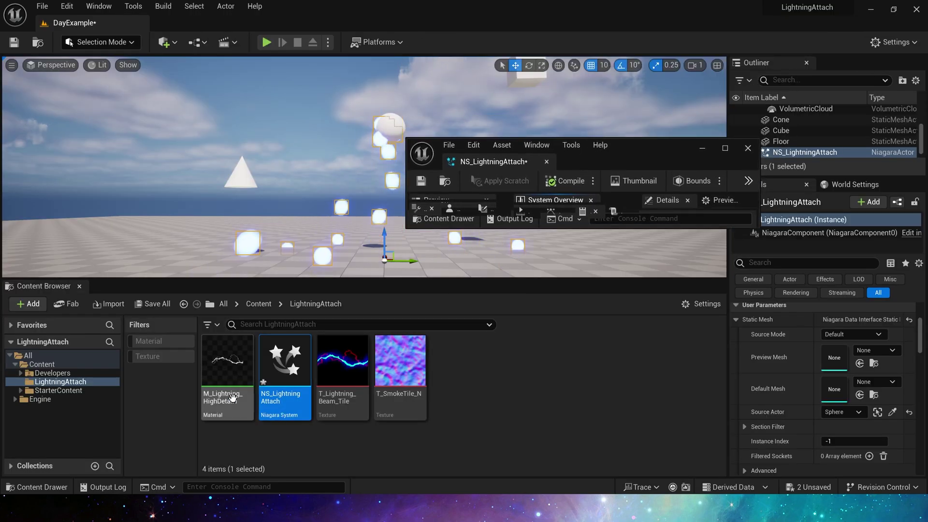
left_click(754, 169)
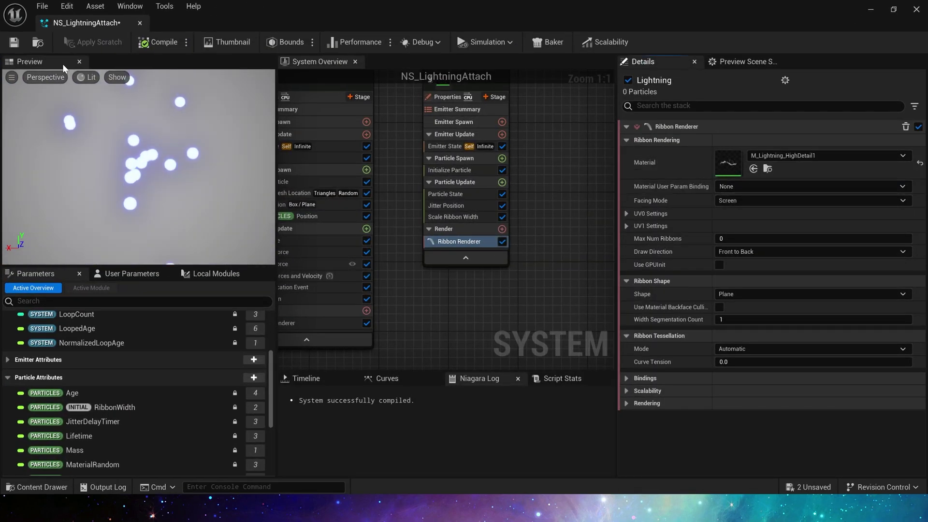
key("ctrl+s")
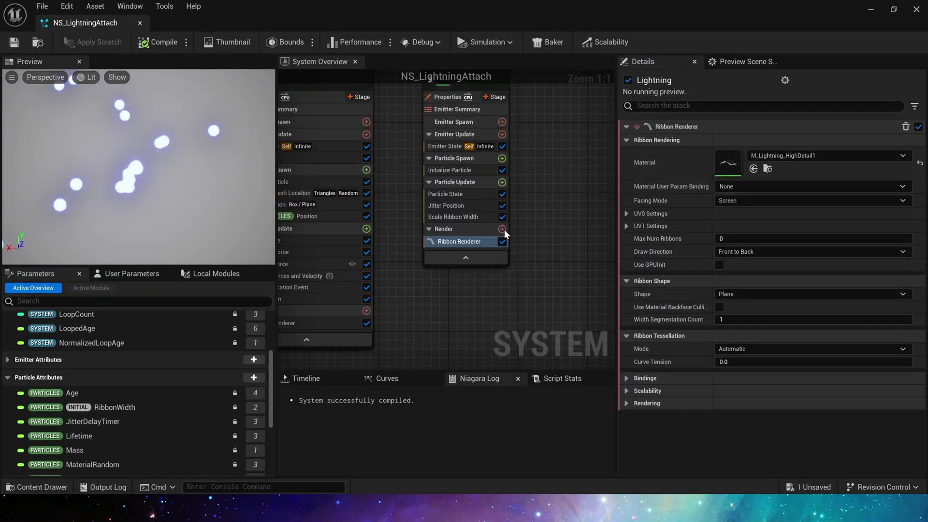
Add an event handler to Lightning with Leader's LocationEvent as Source, Execution Mode Spawned Particles and Spawn Number 1, and save the system.
right_click_drag(504, 232, 495, 305)
left_click(485, 171)
left_click(286, 218)
right_click_drag(553, 311, 560, 211)
left_click(774, 156)
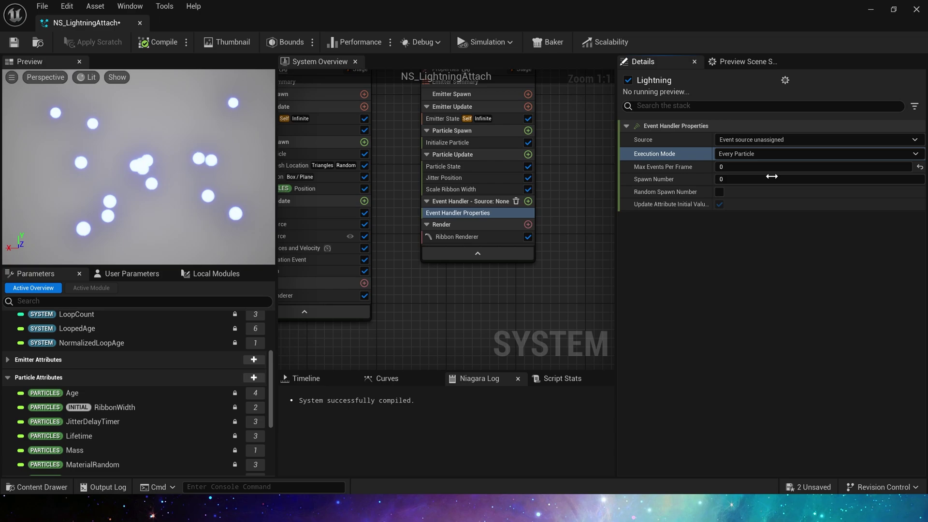
left_click(817, 154)
left_click(769, 186)
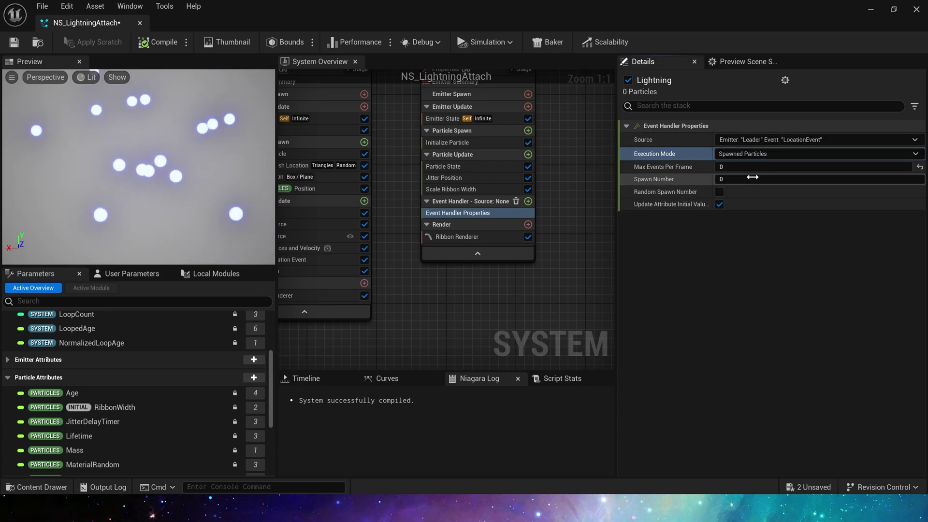
left_click(13, 43)
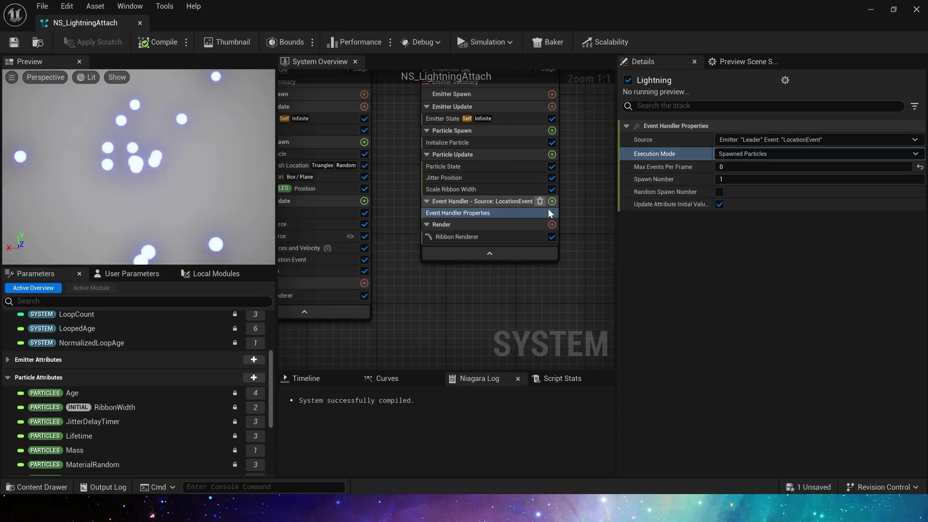
Add a Receive Location Event module to Lightning's event handler and check the effect in the level.
left_click(552, 201)
type("rec")
left_click(386, 366)
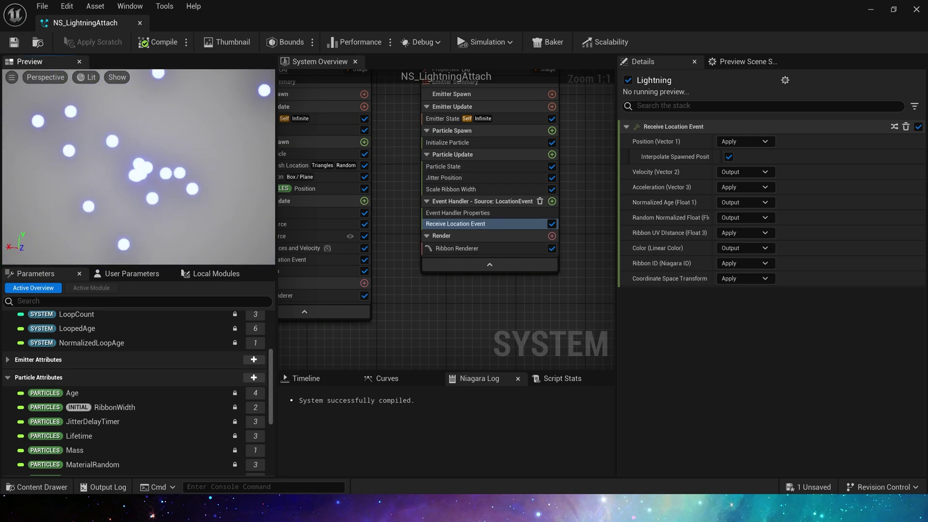
double_click(310, 10)
left_click(387, 193)
left_click(393, 250)
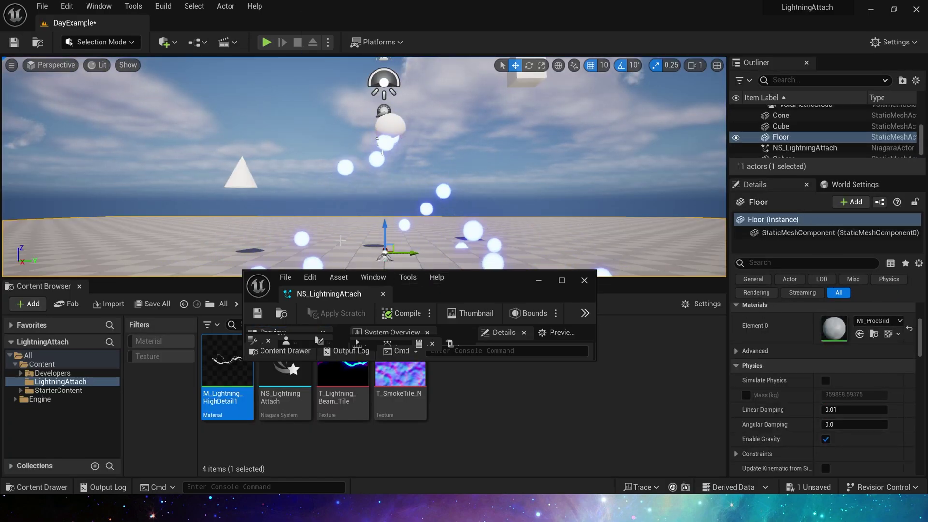
left_click(397, 245)
double_click(503, 289)
Add Dynamic Material Parameters to Lightning's Particle Update group, disable the two unused parameters of Index 0, and set Tiling to 1.0.
left_click(552, 155)
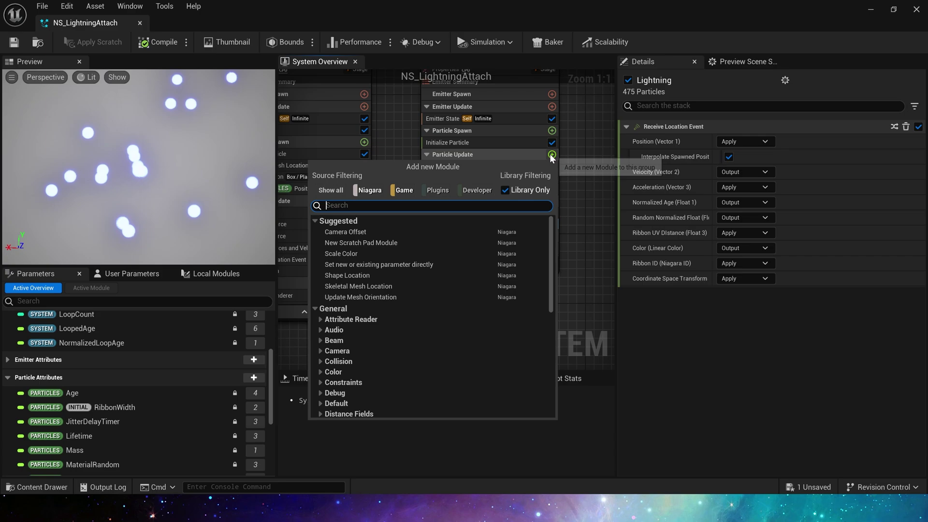
type("dy")
left_click(410, 254)
left_click(637, 214)
left_click(638, 230)
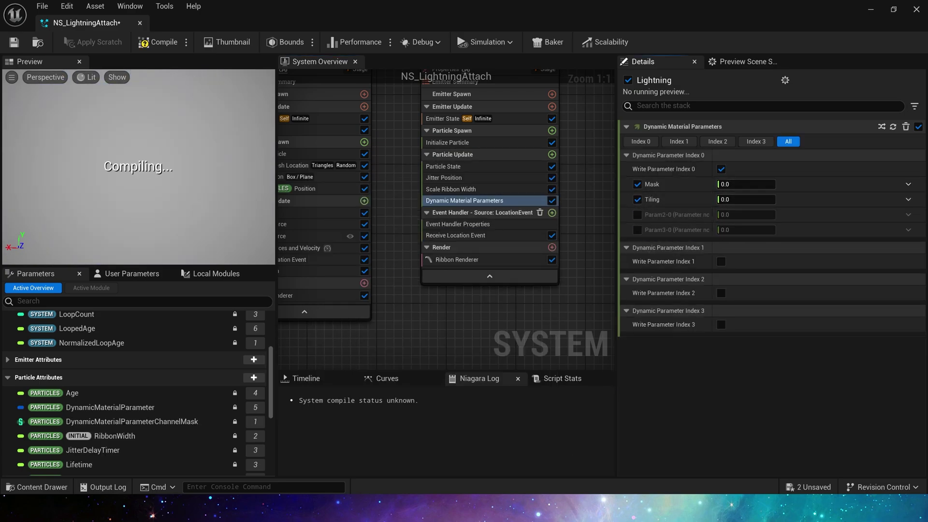
left_click(760, 200)
type("1")
Drive the Mask parameter with a Float from Curve using a rising ramp whose end key is at 0.5 with value 1.0.
left_click(906, 186)
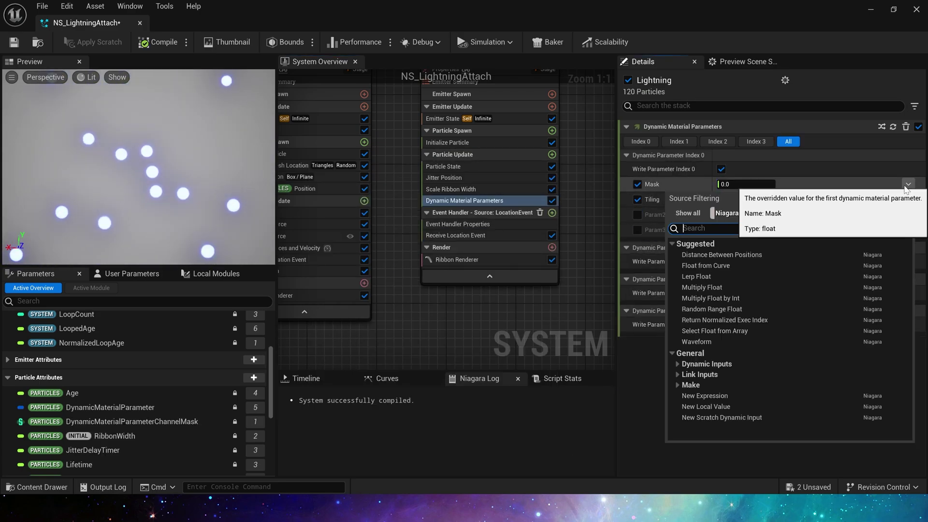
type("cu")
key("Return")
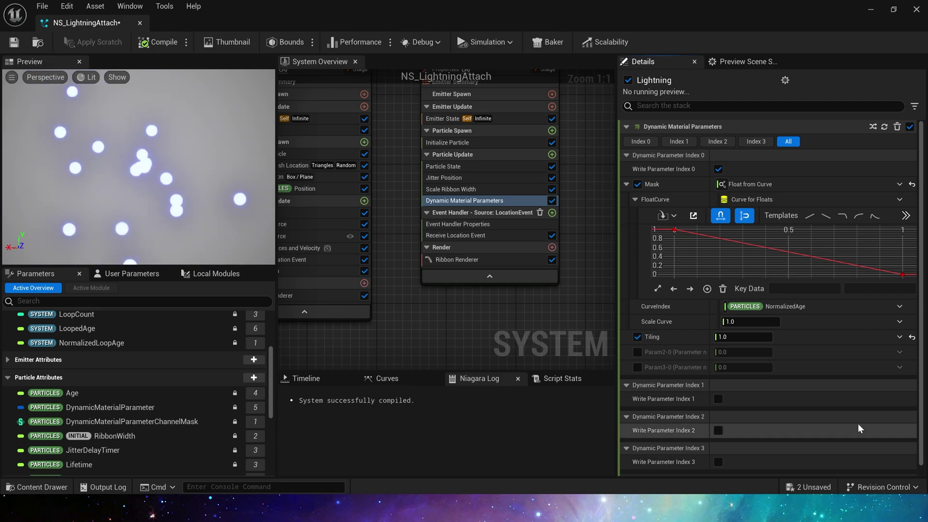
left_click(810, 216)
left_click(894, 240)
left_click(822, 289)
type("0.5")
key("Tab")
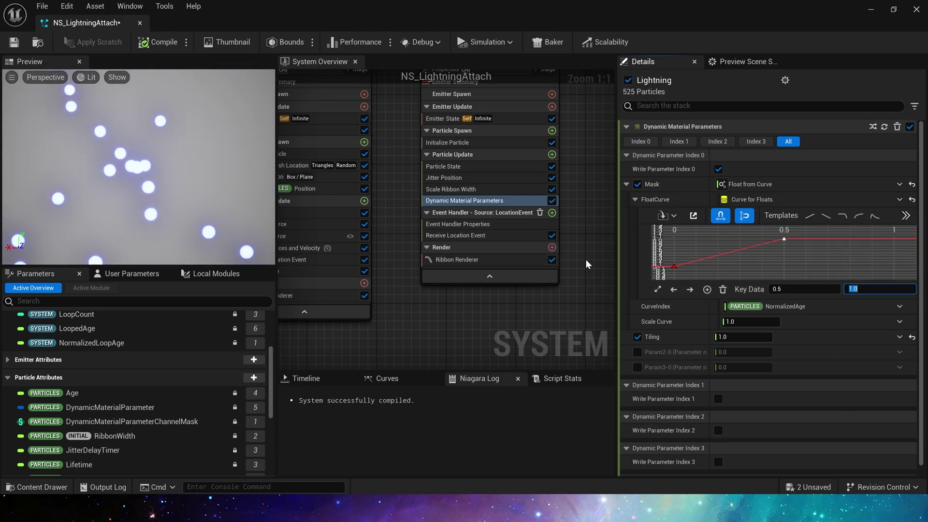
key("Return")
Set Lightning's Ribbon Width Scale to 5.0 and check the ribbons in the level.
left_click(476, 178)
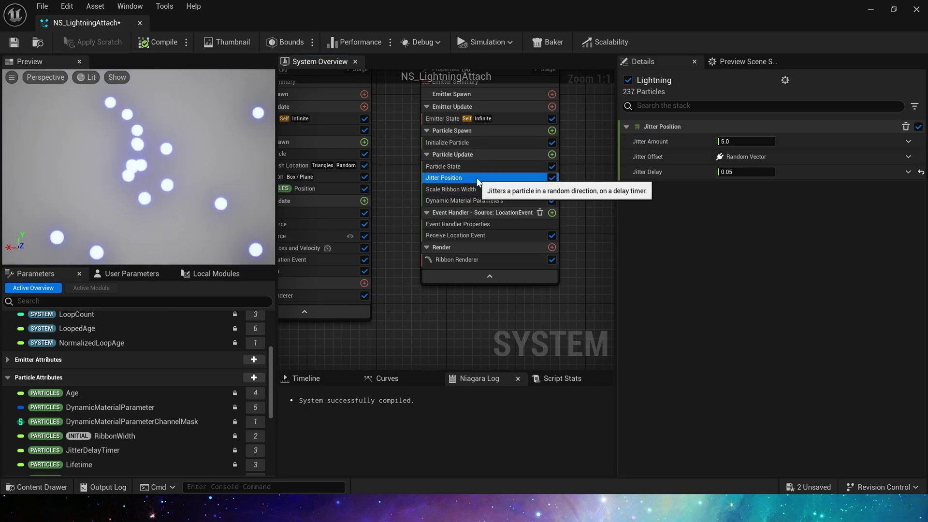
left_click(473, 188)
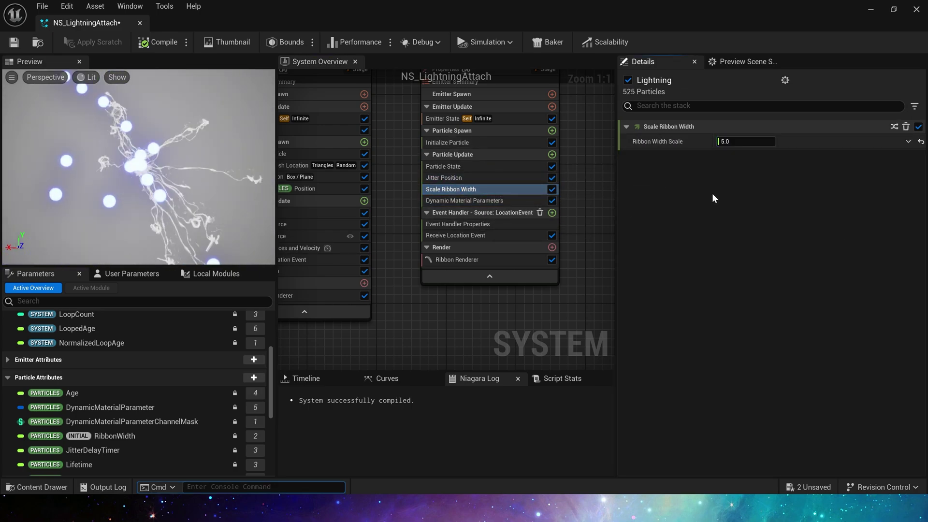
double_click(597, 2)
scroll(541, 214, "up", 3)
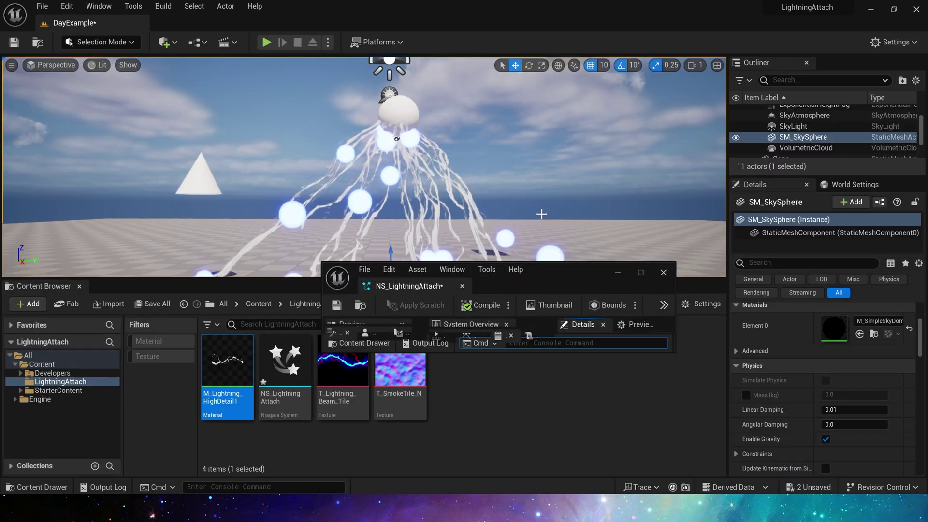
scroll(532, 211, "down", 2)
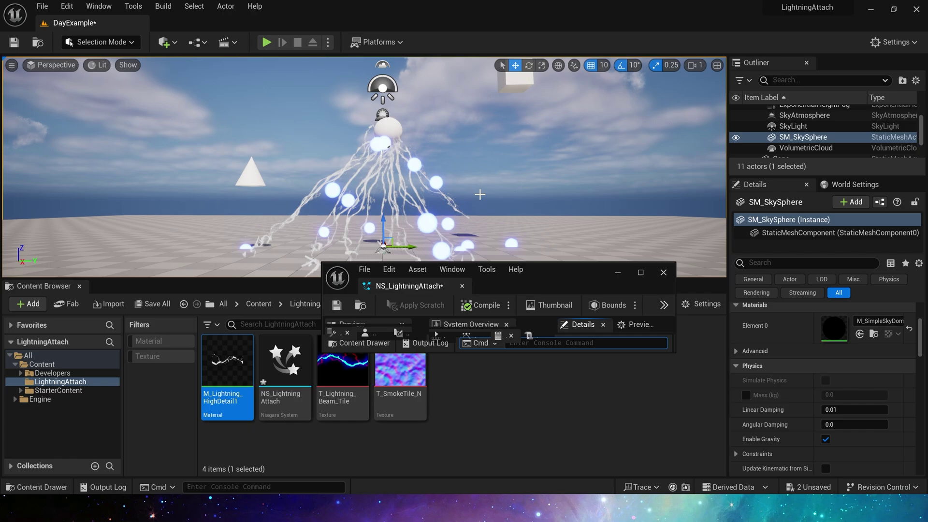
double_click(588, 283)
Set Color to Apply in Lightning's Receive Location Event module and check the coloured ribbons in the level.
left_click(467, 235)
left_click(477, 246)
left_click(479, 236)
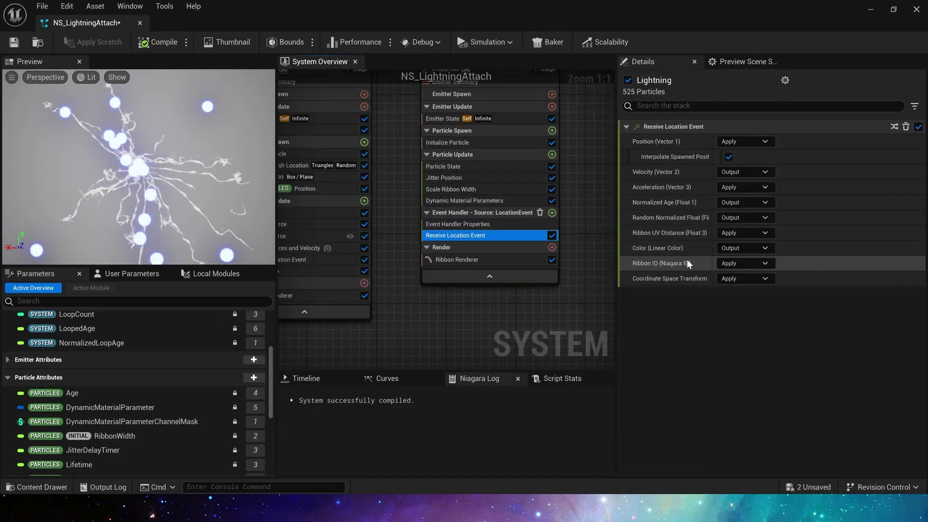
left_click(764, 264)
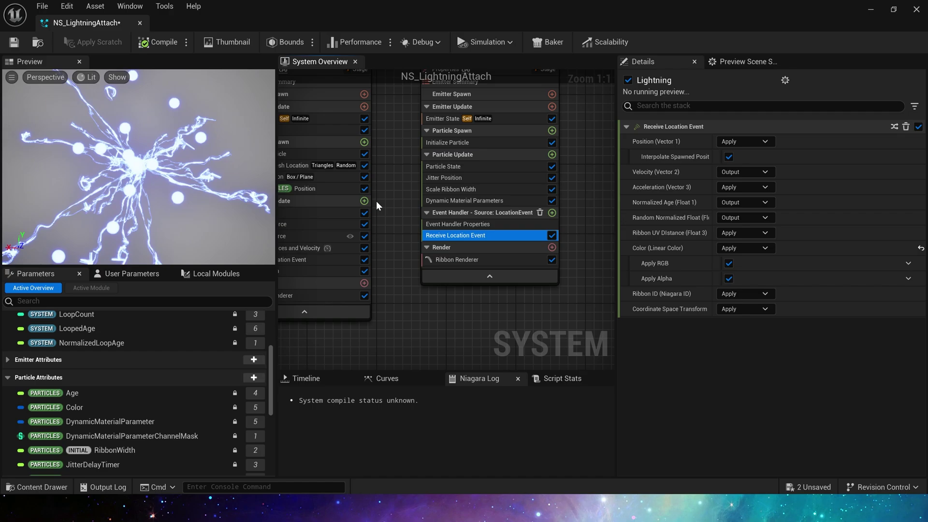
double_click(380, 11)
double_click(528, 304)
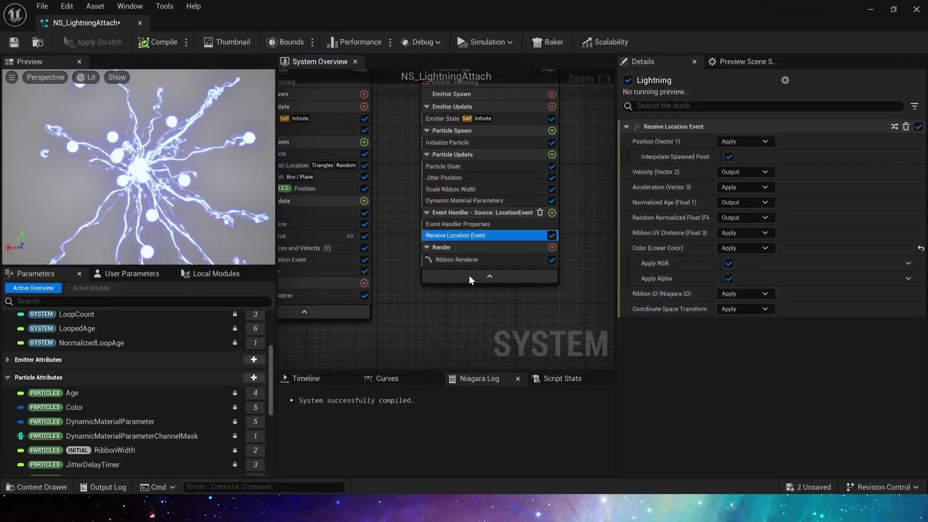
In Lightning's Ribbon Renderer, set Curve Tension to 0.99, the tessellation Mode to Custom, and Tessellation Angle to 0.0.
left_click(464, 260)
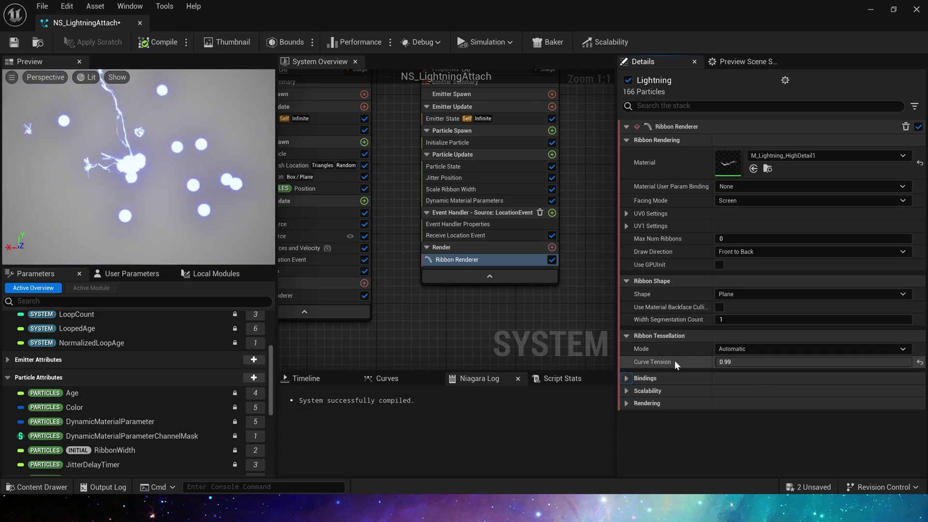
left_click(729, 370)
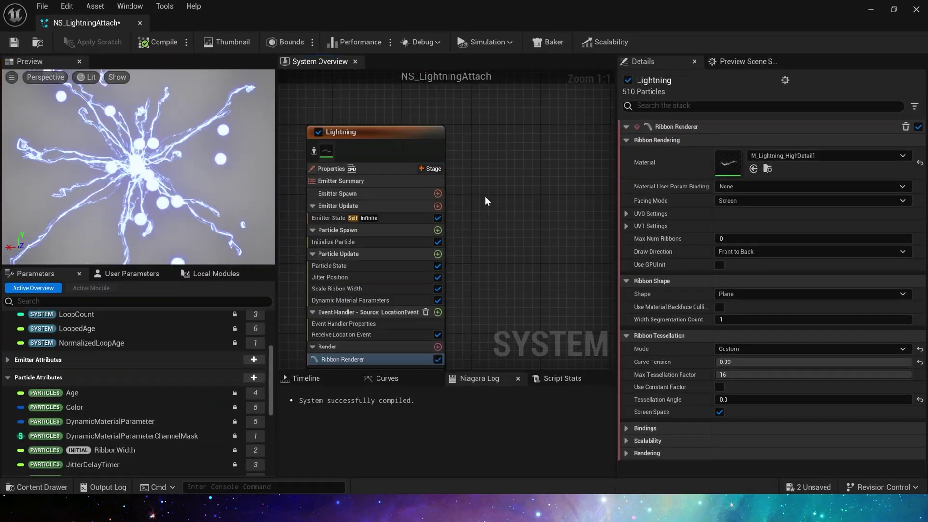
Duplicate the Lightning emitter, open the copy's Ribbon Renderer tessellation settings, and check the effect in the level.
left_click(407, 137)
key("ctrl+c")
key("ctrl+v")
right_click_drag(492, 106, 382, 52)
left_click(425, 306)
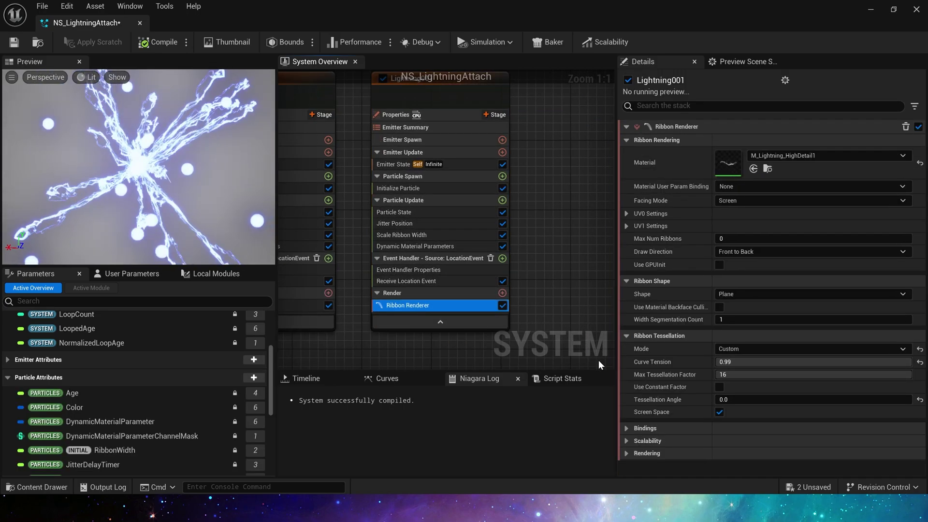
left_click(903, 400)
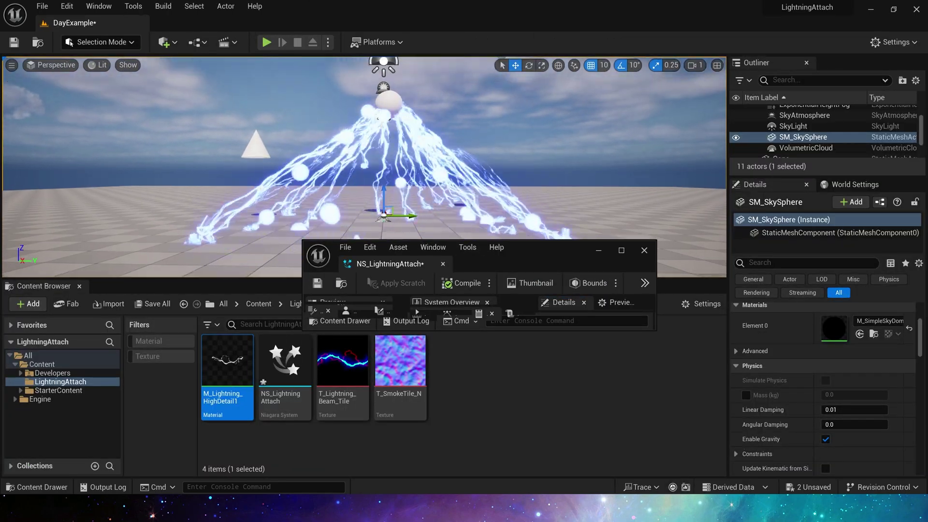
Drive Ribbon Width Scale in both lightning emitters with a falling Float from Curve and a Scale Curve of 5.0, checking the effect in the level.
double_click(541, 249)
left_click(437, 236)
right_click_drag(541, 228, 689, 215)
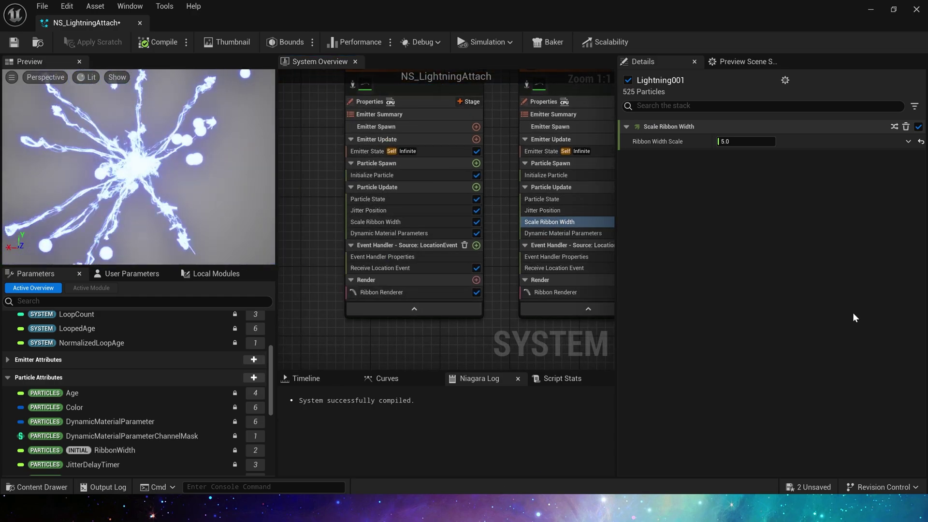
left_click(909, 141)
left_click(672, 199)
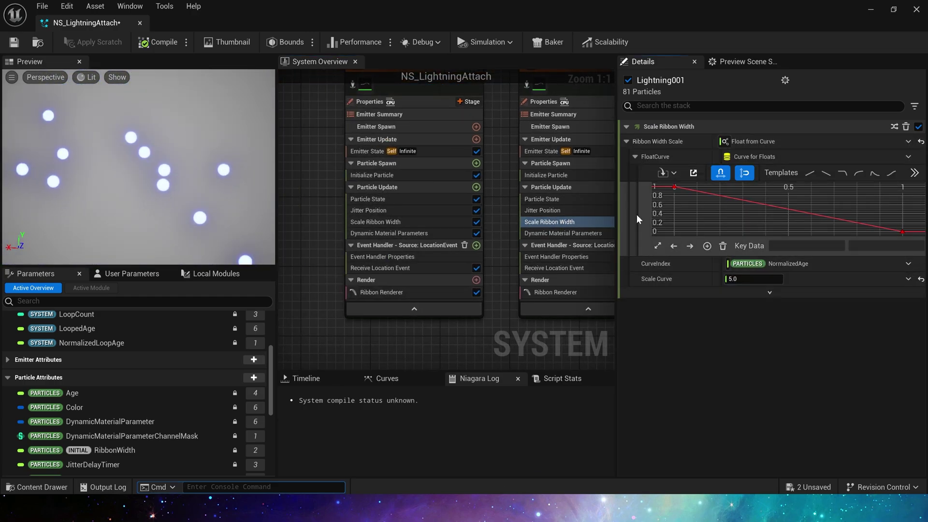
right_click_drag(520, 103, 483, 179)
left_click_drag(481, 12, 407, 279)
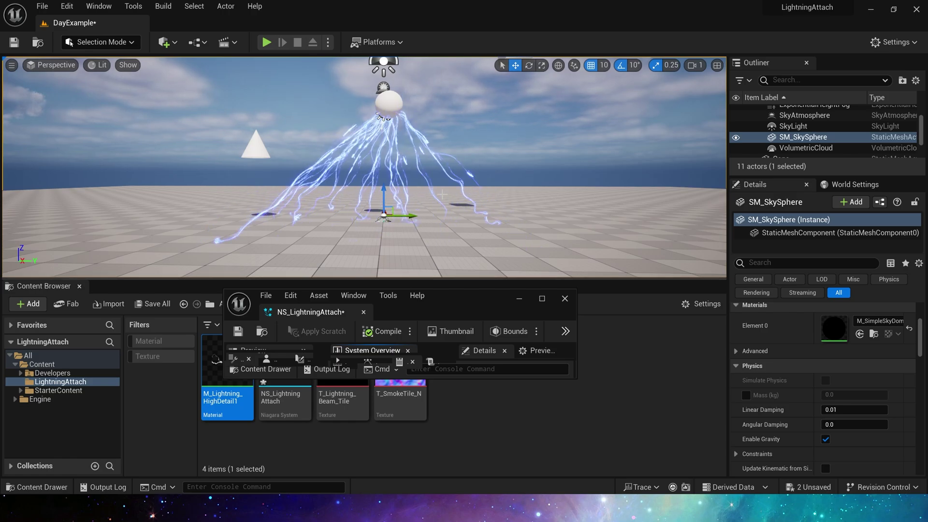
double_click(462, 290)
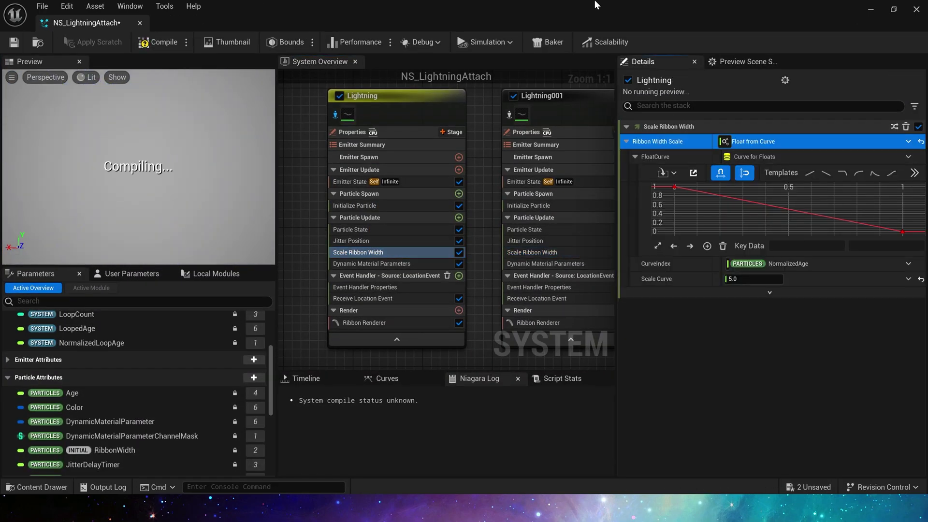
key("super+Down")
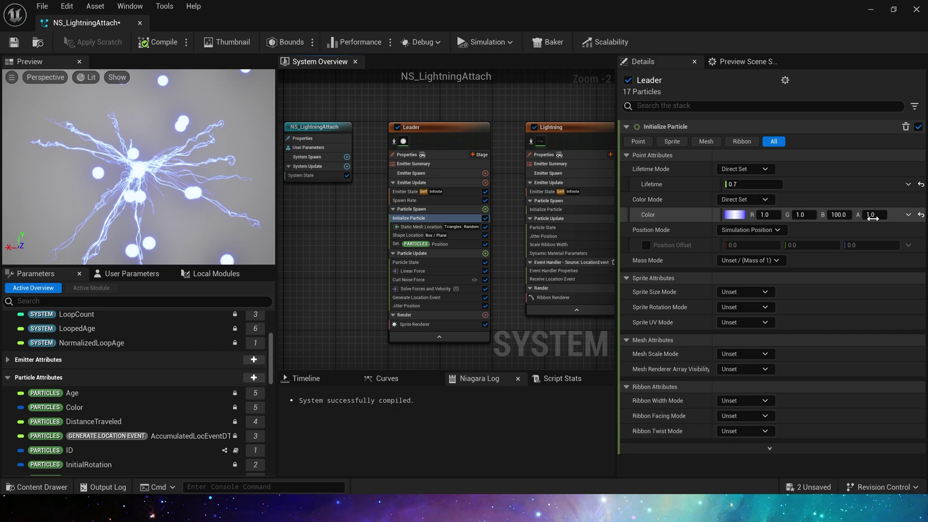
In Leader's Initialize Particle, set Sprite Size Mode to Uniform with a Uniform Sprite Size of 0, and save the system.
key("Return")
left_click(744, 292)
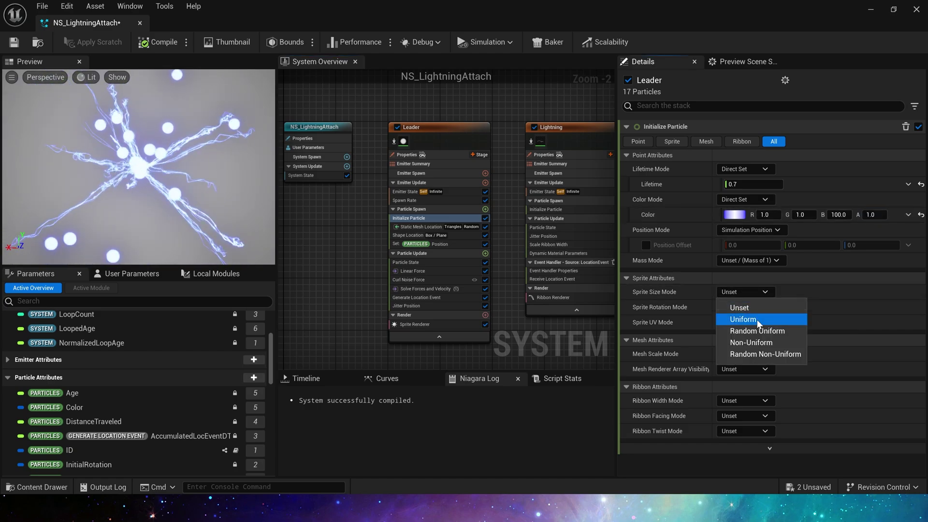
left_click(744, 319)
left_click(754, 307)
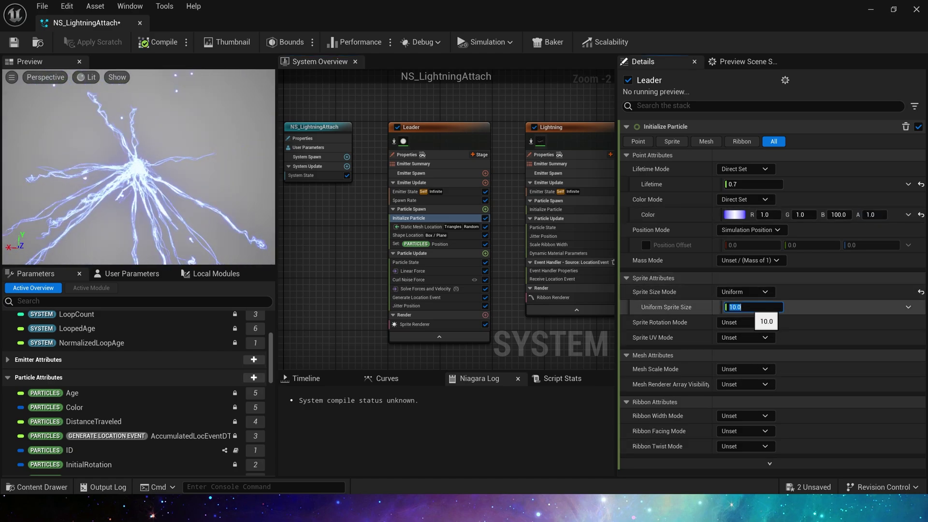
type("0")
key("Tab")
key("ctrl+s")
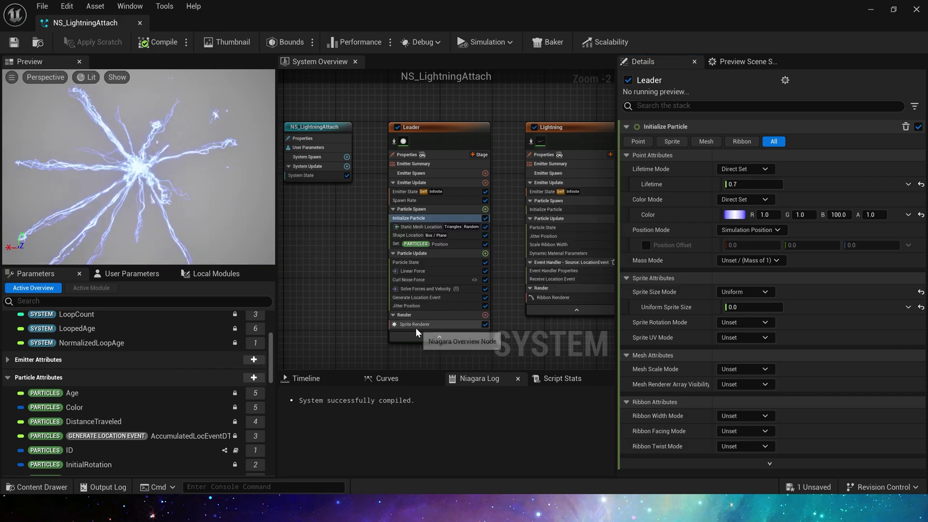
Delete the Sprite Renderer from the Leader emitter and select its Initialize Particle module.
left_click(416, 325)
key("Delete")
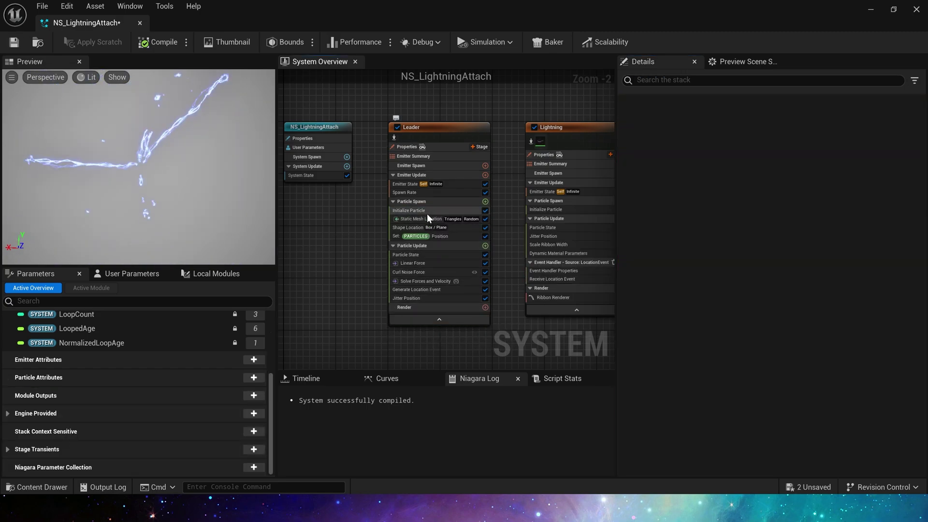
left_click(409, 211)
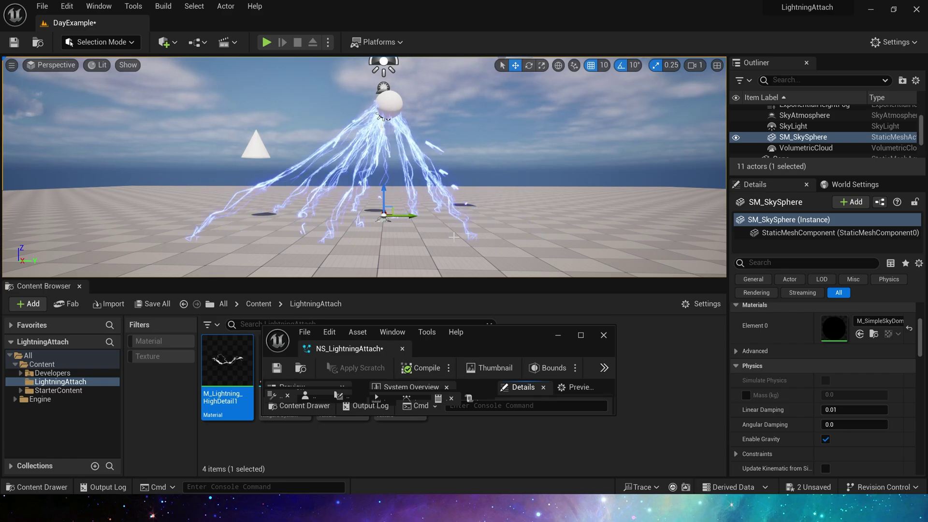
Test the placed NS_LightningAttach with its Static Mesh Source Actor set to the Cone and the Cube.
left_click(384, 221)
scroll(851, 375, "up", 1)
left_click(893, 447)
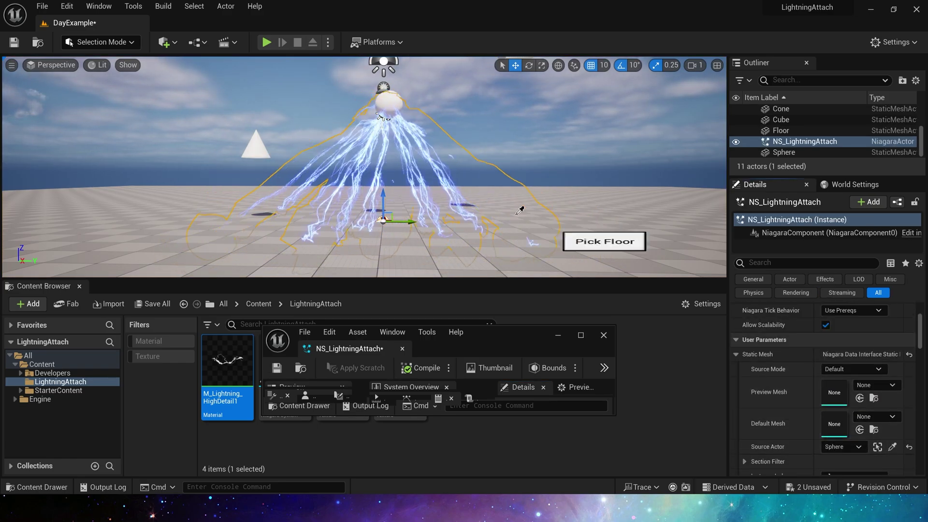
left_click(259, 150)
right_click_drag(280, 162, 283, 127)
left_click(893, 447)
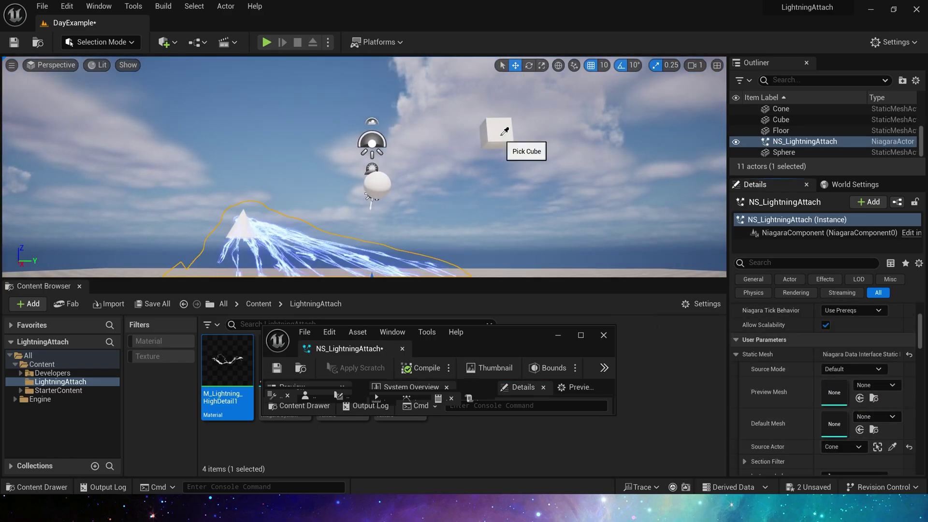
left_click(504, 130)
left_click(601, 166)
right_click_drag(601, 166, 616, 138)
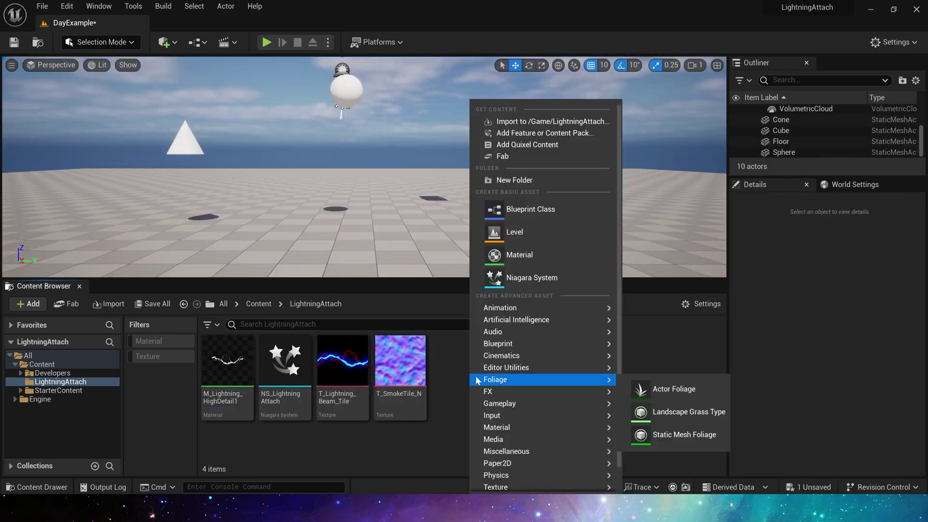
Create a Niagara system from the Empty emitter template in the LightningAttach folder and open it for editing.
left_click(524, 278)
left_click(456, 409)
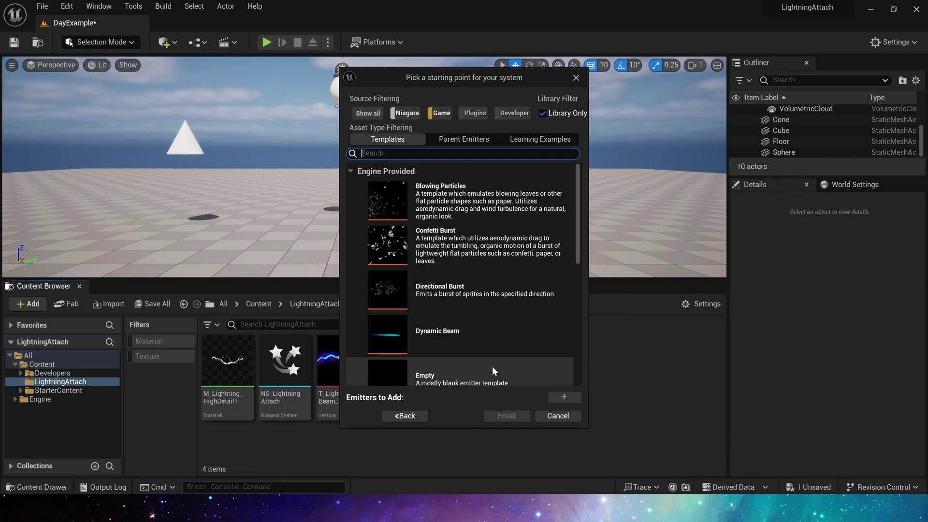
scroll(492, 367, "down", 1)
double_click(486, 350)
left_click(508, 415)
double_click(263, 375)
double_click(278, 367)
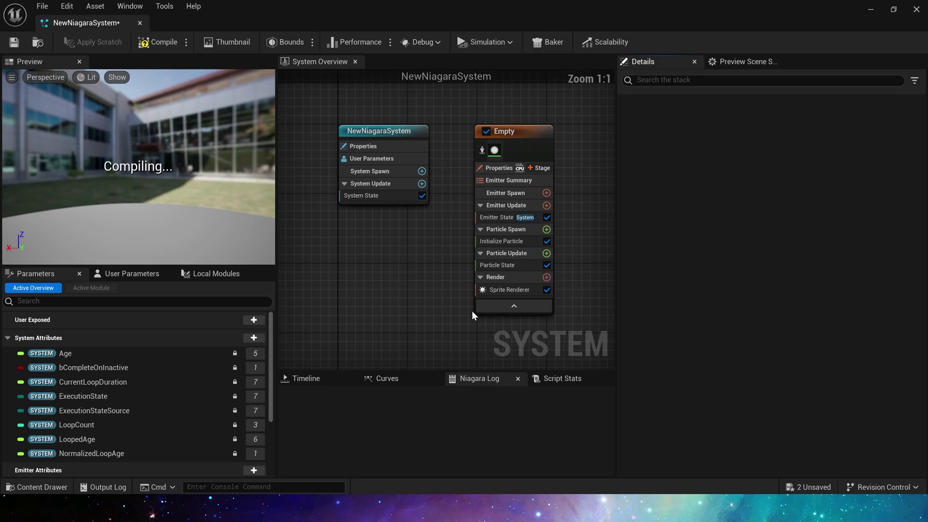
Replace the Empty emitter's Sprite Renderer with a Ribbon Renderer that uses the M_Lightning_HighDetail1 material.
left_click(546, 285)
left_click(547, 267)
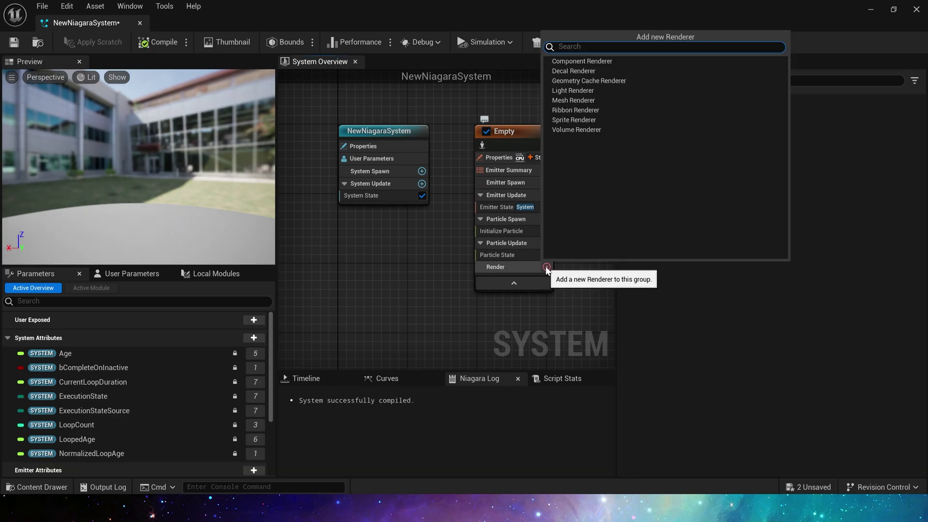
left_click(583, 112)
left_click_drag(580, 9, 455, 137)
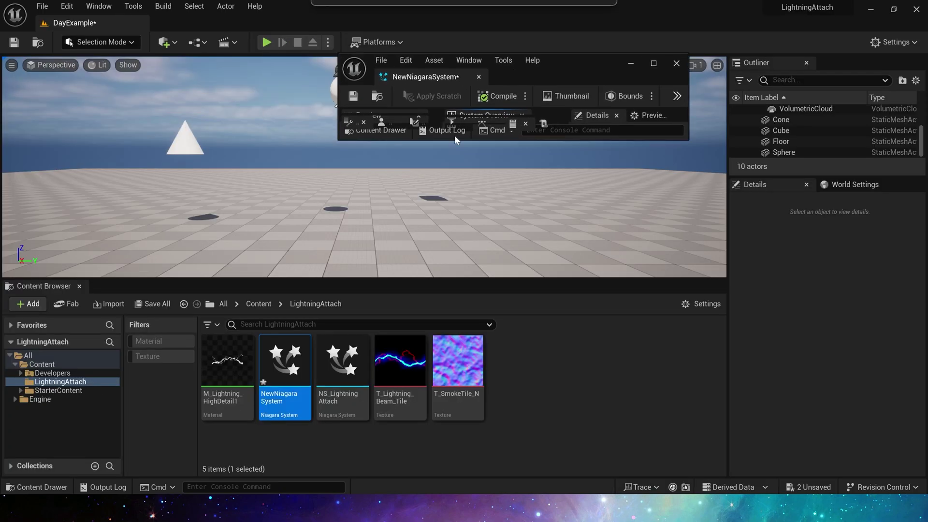
double_click(594, 77)
left_click(756, 167)
scroll(414, 254, "up", 1)
right_click_drag(414, 254, 345, 240)
In Emitter State, set Life Cycle Mode to Self and Loop Duration to 0.1.
left_click(428, 203)
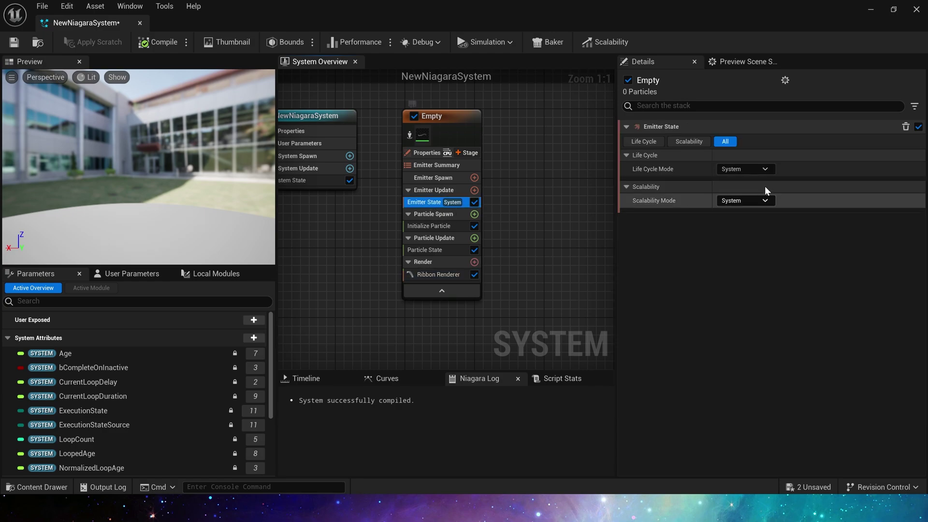
left_click(766, 169)
left_click(745, 193)
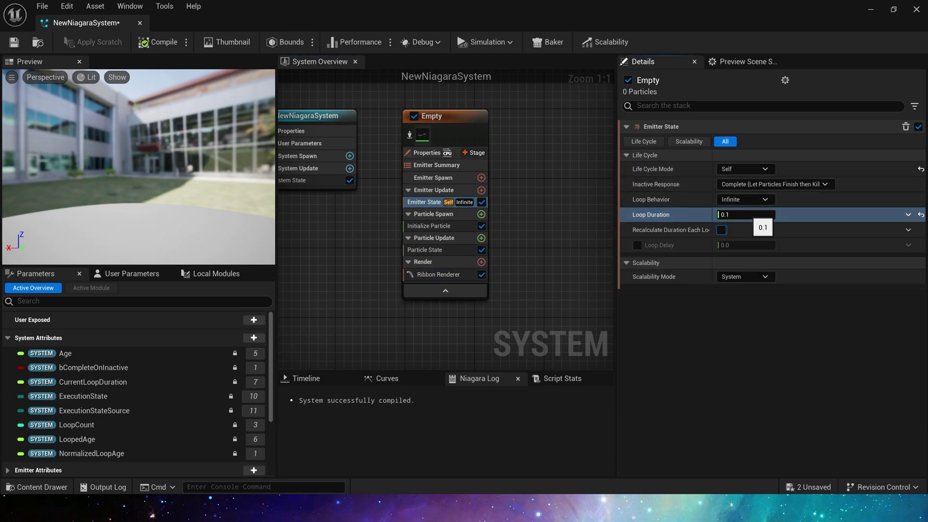
Add a Spawn Burst Instantaneous module to Emitter Update with a Spawn Count of 100.
left_click(481, 190)
left_click(339, 288)
left_click(768, 142)
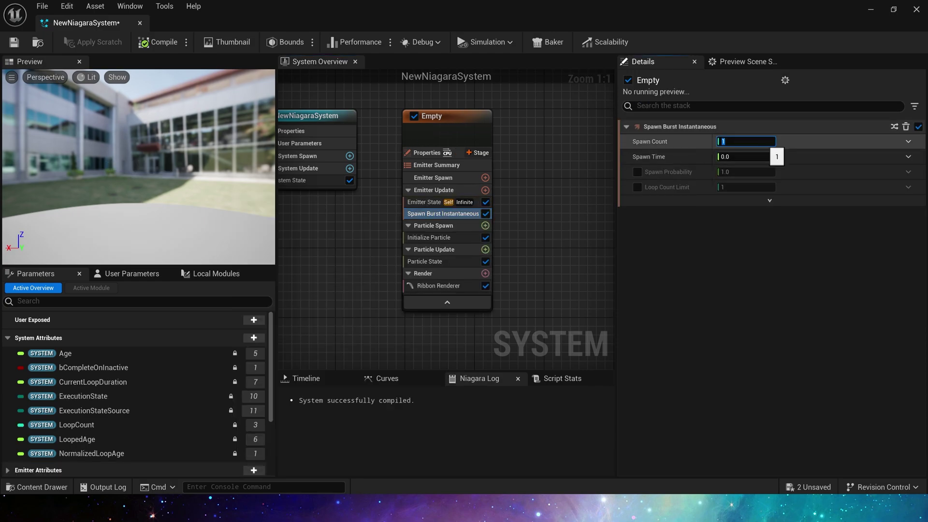
Add a Beam Emitter Setup module to the Empty emitter's Emitter Update stage.
left_click(486, 191)
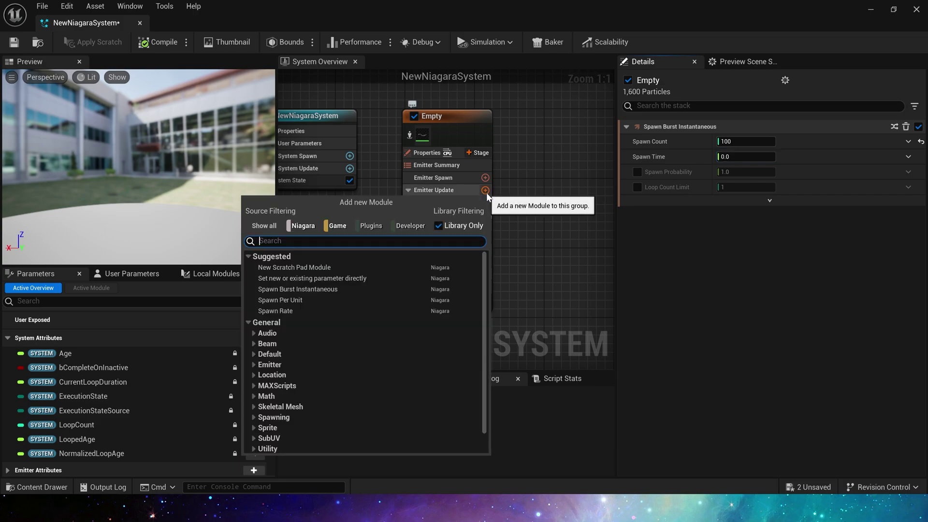
type("bea")
left_click(326, 267)
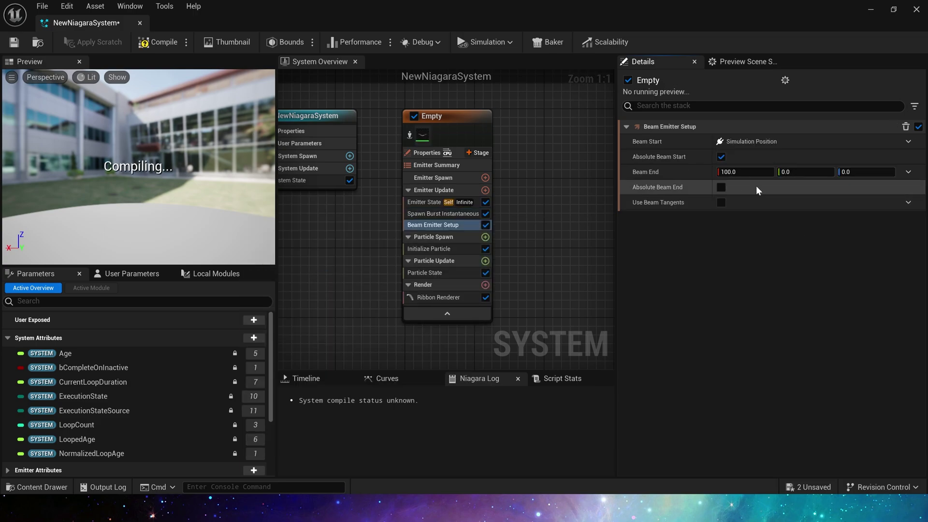
In Initialize Particle, set Ribbon Width Mode to Direct Set.
right_click_drag(587, 208, 567, 181)
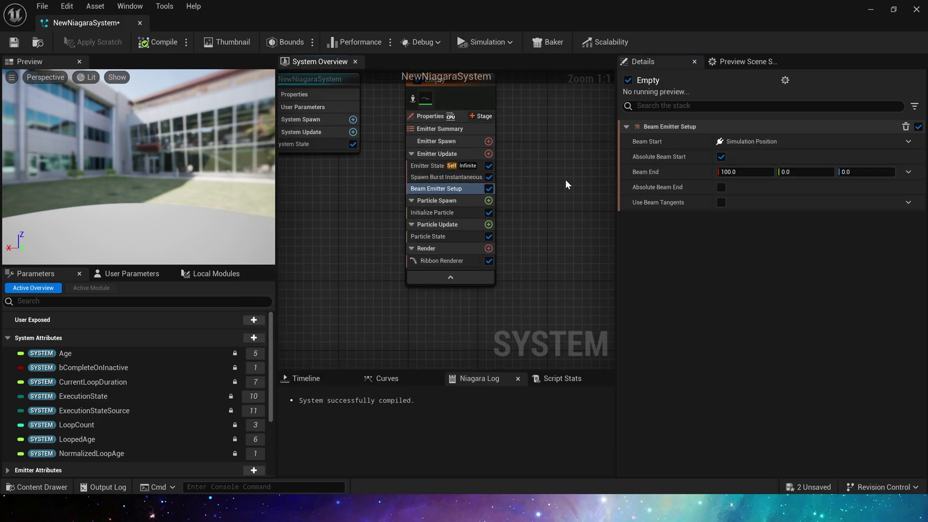
left_click(446, 212)
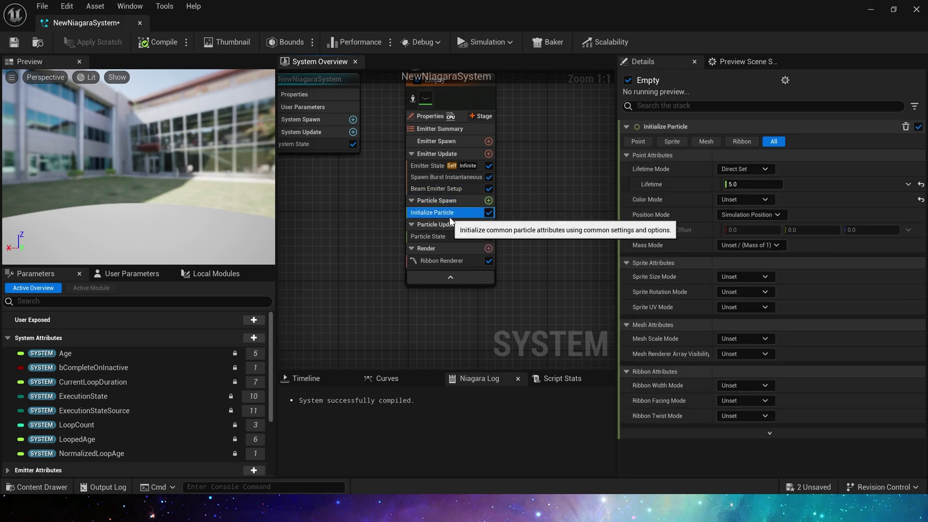
left_click(746, 413)
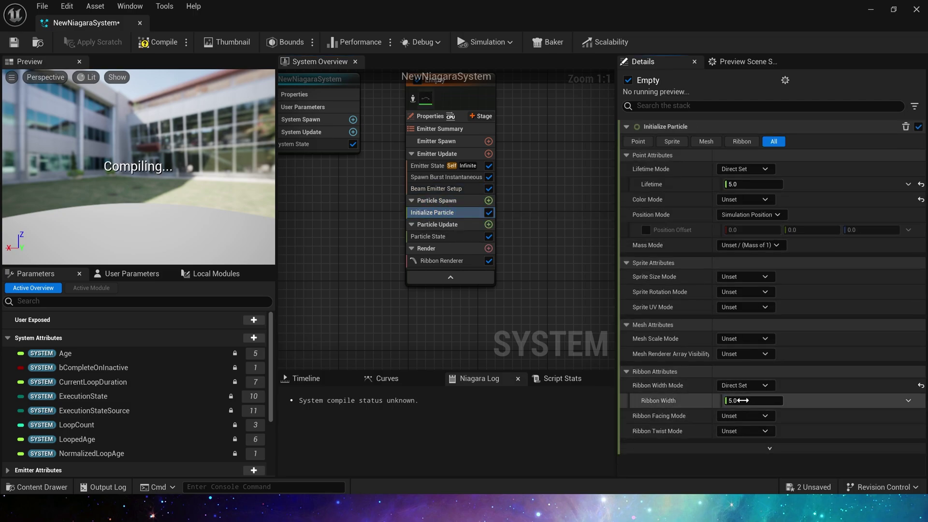
Add a Spawn Beam module to Particle Spawn and set the Ribbon Width in Initialize Particle to 20.
left_click(488, 200)
type("spawn")
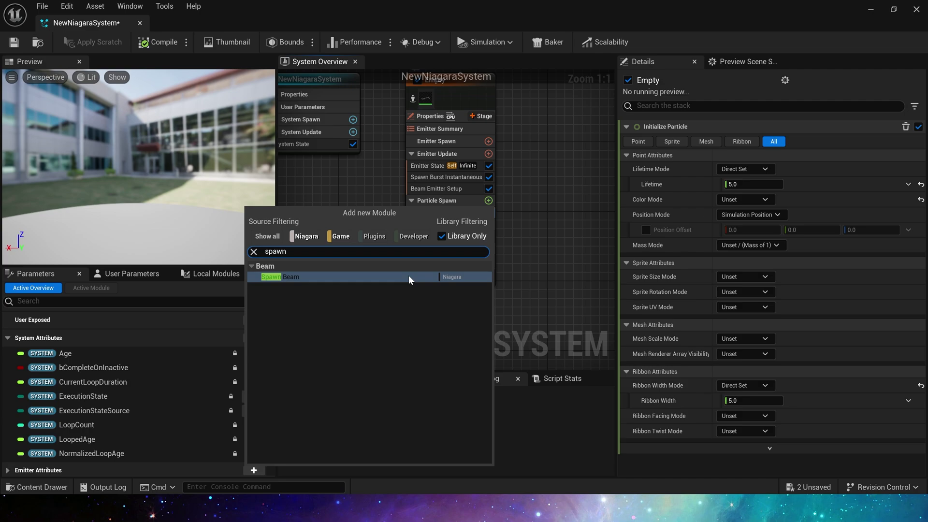
left_click(329, 277)
mouse_move(129, 174)
left_mouse_down()
mouse_move(138, 157)
mouse_move(130, 173)
left_mouse_up()
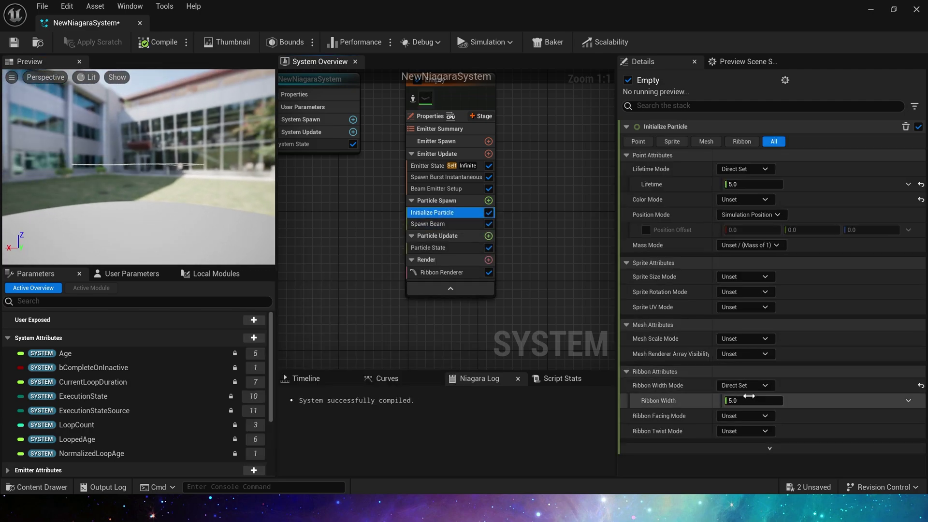
Drive Beam End with a Random Range Vector from -1000, -1000, 0 to 1000, 1000, 0, and save the system.
left_click(439, 189)
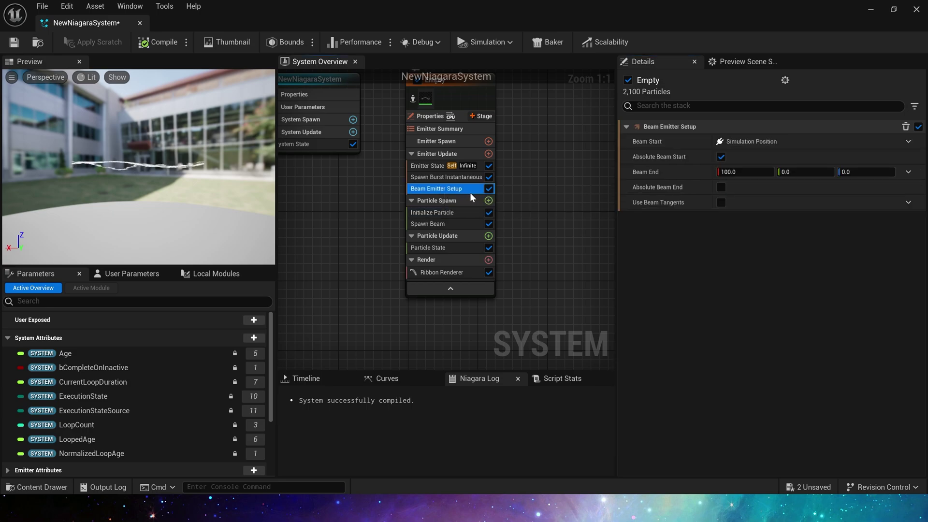
left_click(907, 173)
type("rand")
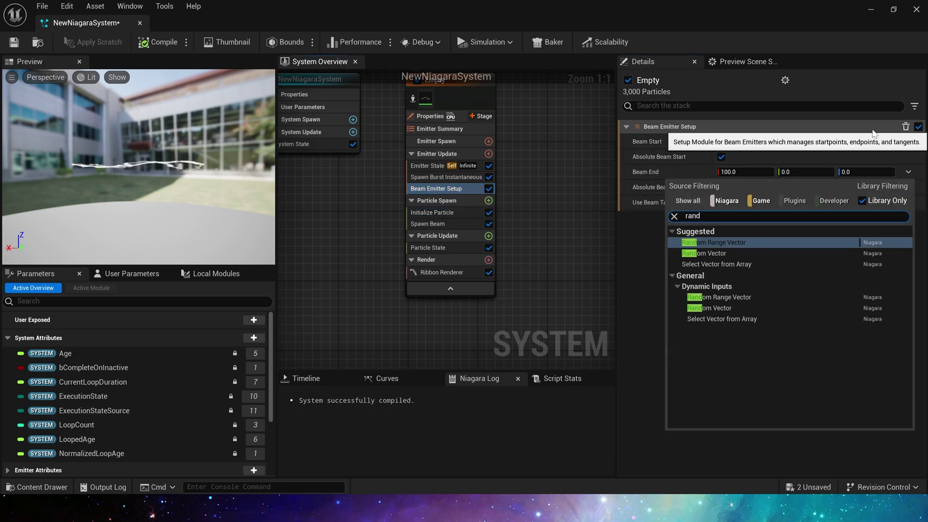
key("Return")
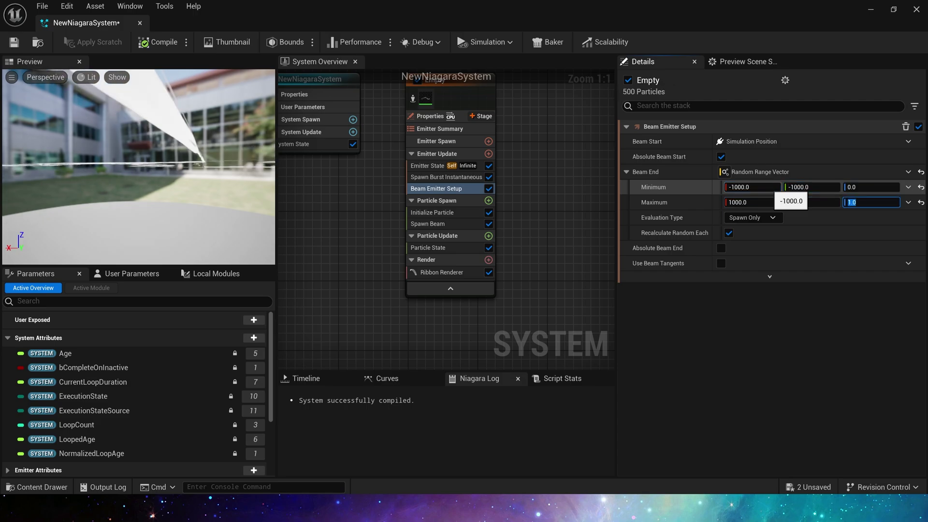
type("0")
key("Tab")
key("ctrl+s")
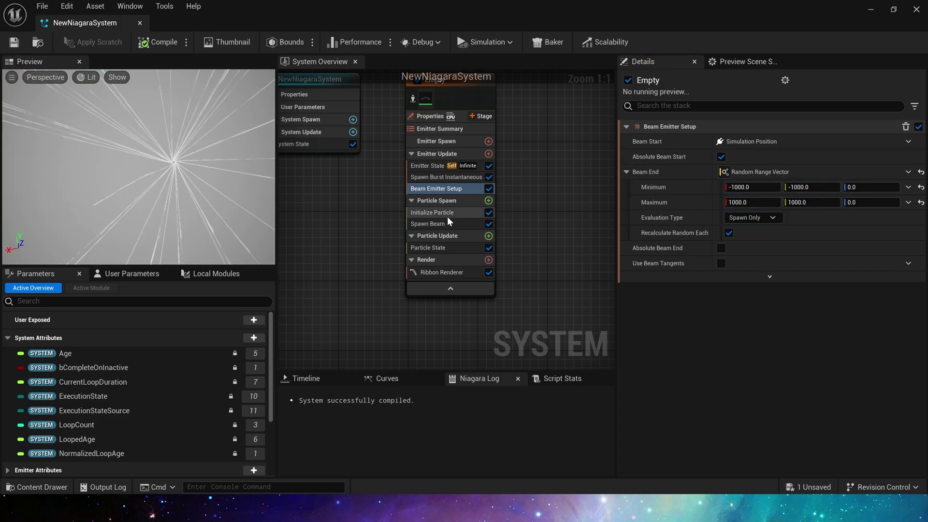
In Initialize Particle, reset Color Mode to Direct Set and give the beams a blue color.
left_click(433, 213)
left_click(921, 200)
left_click(874, 215)
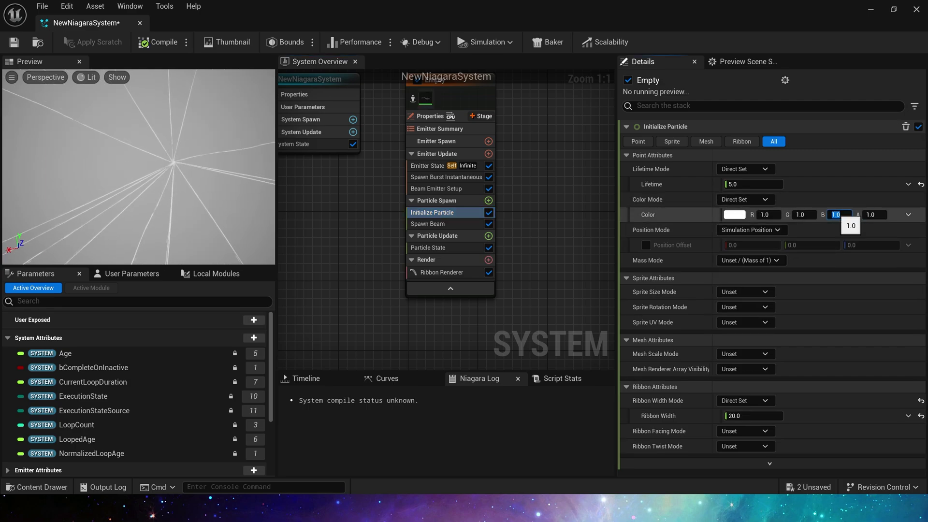
Add a Sample Skeletal Mesh module to the Empty emitter's Emitter Update stage.
left_click(430, 188)
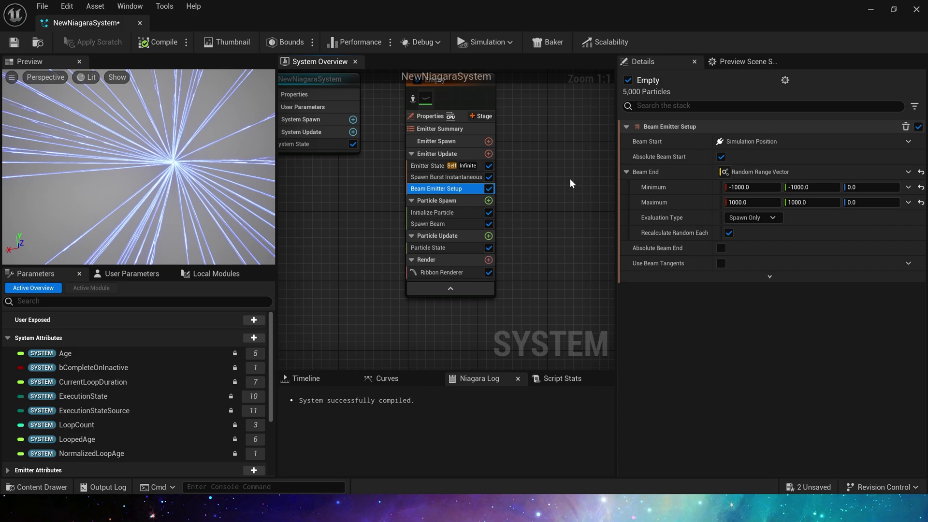
left_click(491, 154)
type("ske")
key("Return")
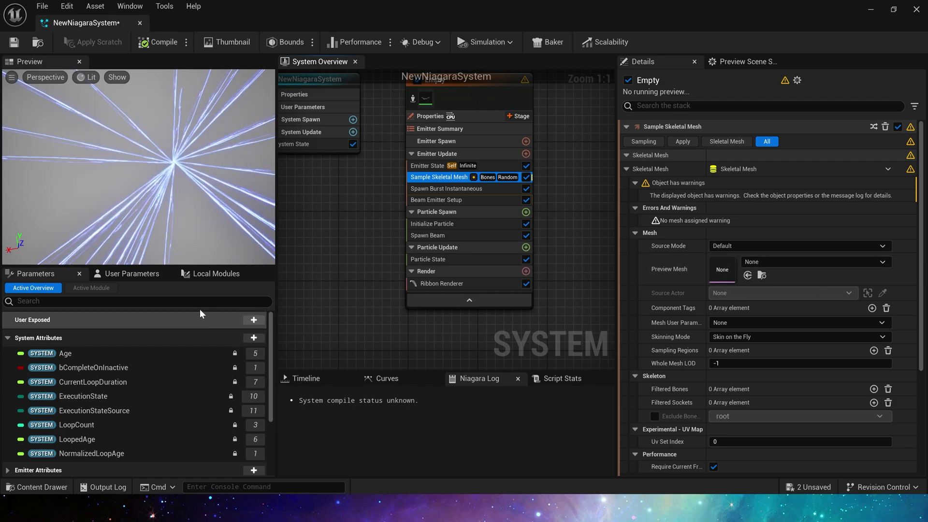
Create a Skeletal Mesh user parameter and assign it as the mesh source of the Sample Skeletal Mesh module.
left_click(138, 274)
left_click(250, 312)
key("Return")
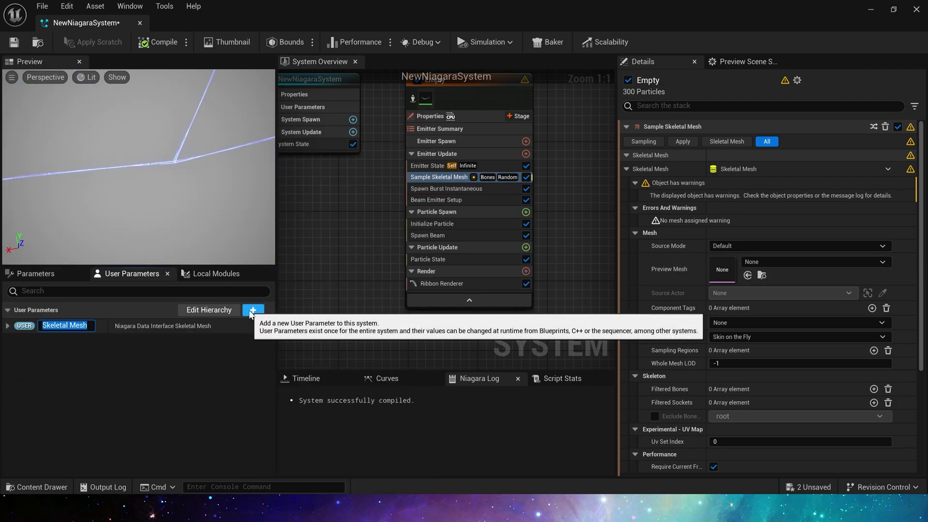
left_click_drag(737, 169, 740, 169)
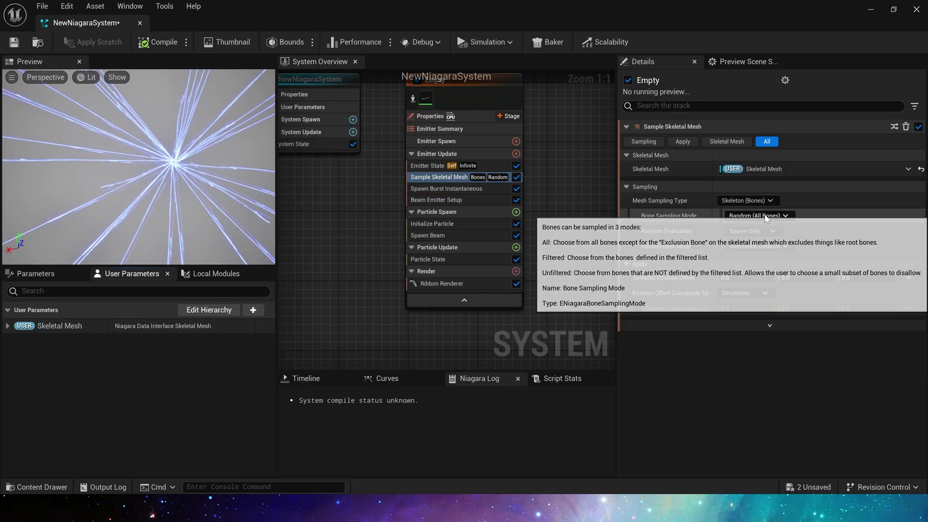
Set the Sample Skeletal Mesh module's Mesh Sampling Type to Surface (Triangles) and save the system.
left_click(759, 216)
left_click(767, 201)
left_click(793, 240)
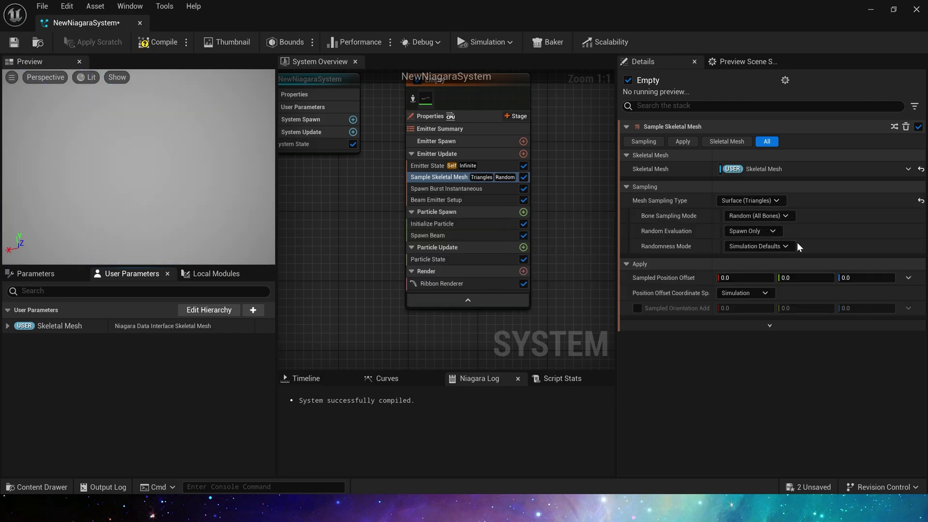
left_click(14, 42)
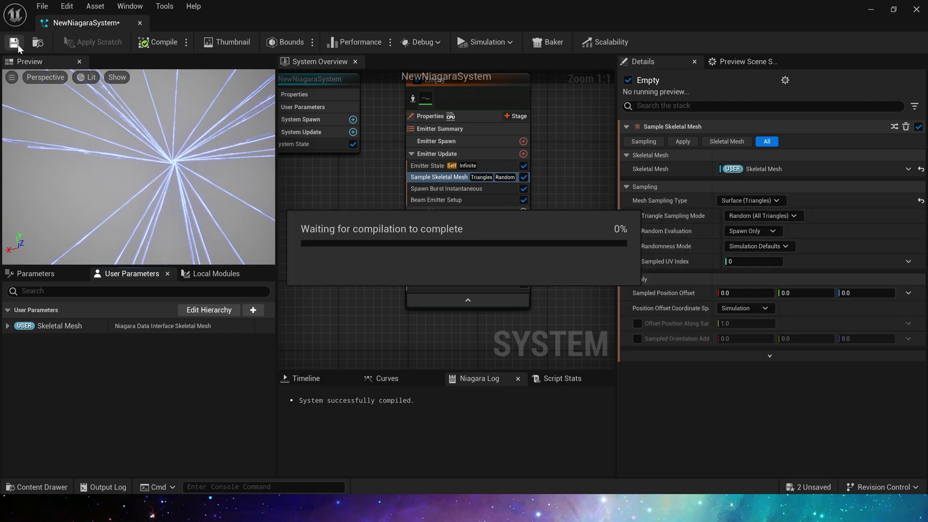
Link Beam Start in Beam Emitter Setup to the Sample Skeletal Mesh SampledPosition parameter and save the system.
left_click(427, 189)
left_click(435, 200)
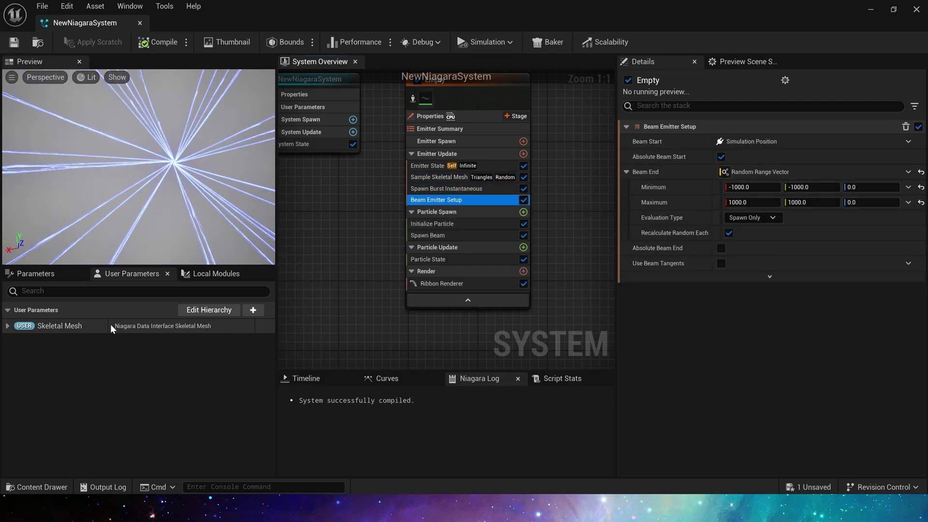
scroll(145, 362, "down", 2)
left_click(7, 360)
scroll(112, 374, "down", 5)
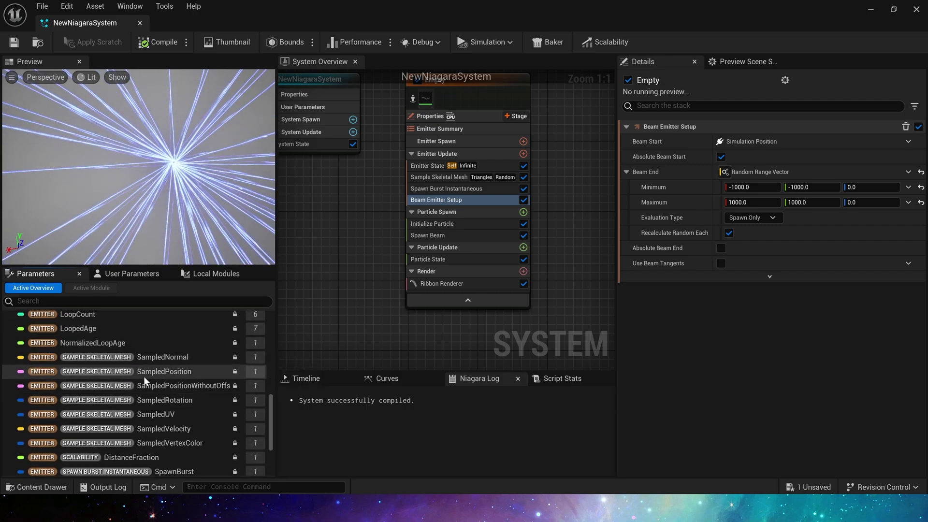
left_click_drag(144, 377, 750, 143)
left_click(18, 43)
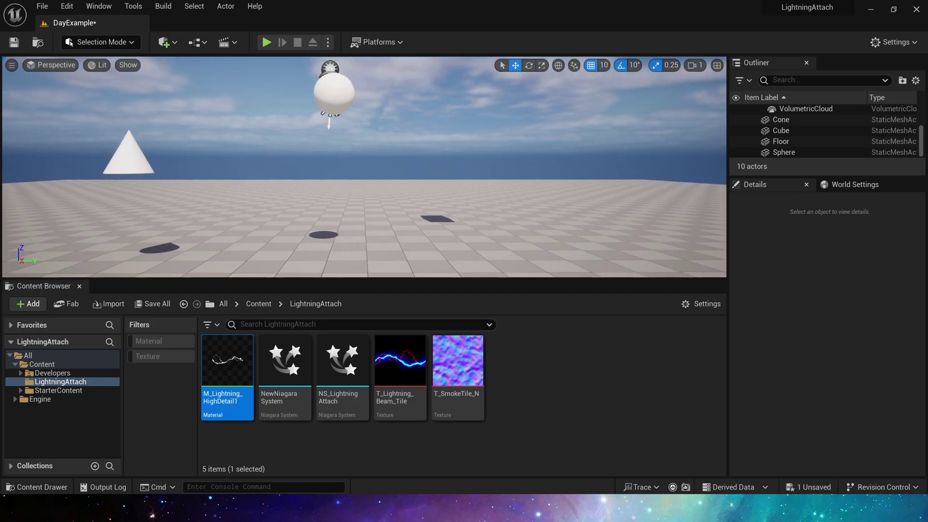
Set the Preview Mesh of the Skeletal Mesh user parameter in NewNiagaraSystem to TutorialTPP.
right_click_drag(364, 167, 365, 180)
key("s")
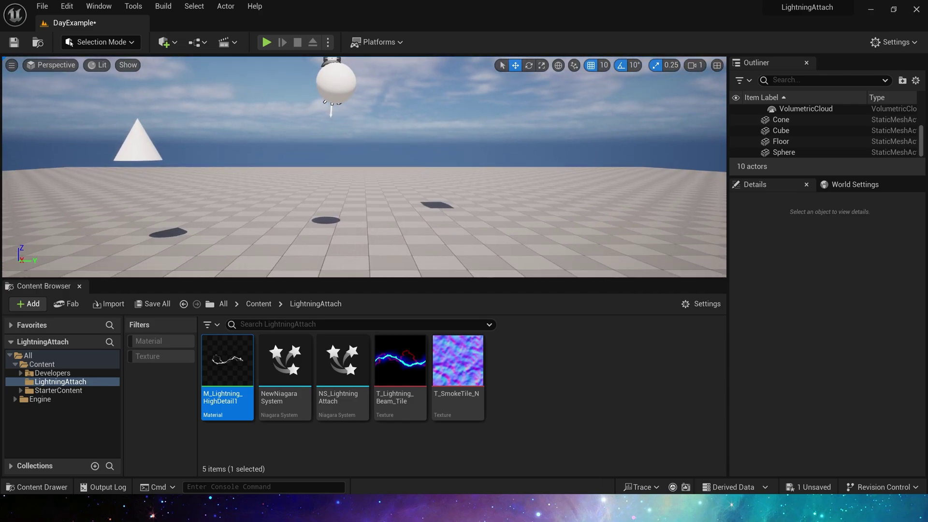
double_click(356, 393)
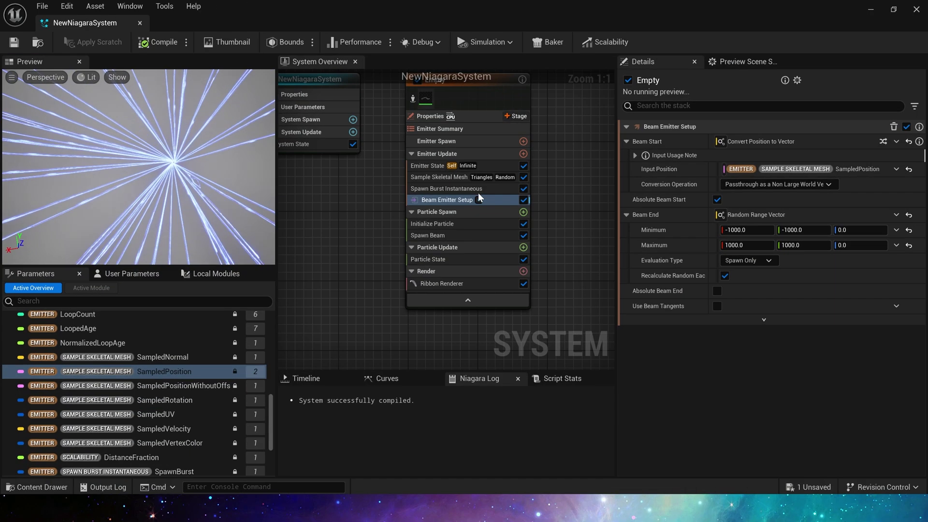
left_click(434, 167)
left_click(435, 177)
left_click(127, 275)
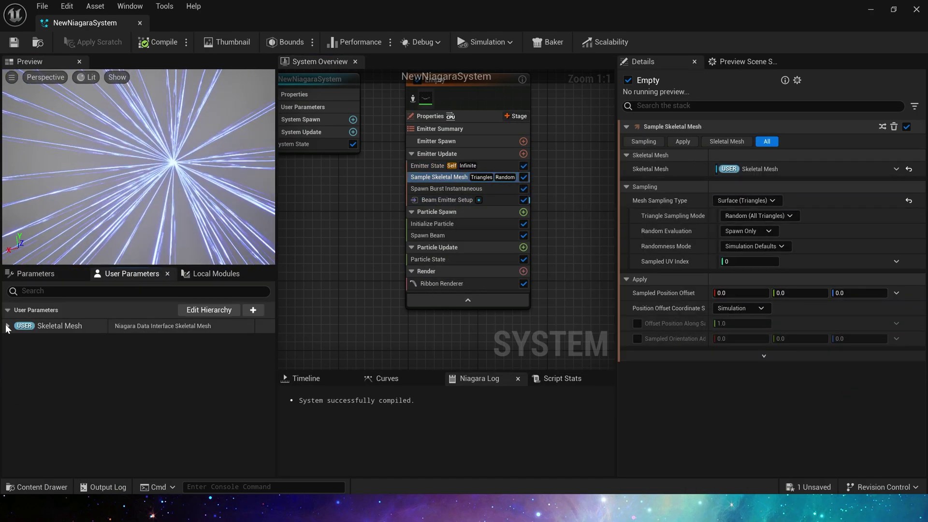
left_click(179, 372)
left_click(224, 289)
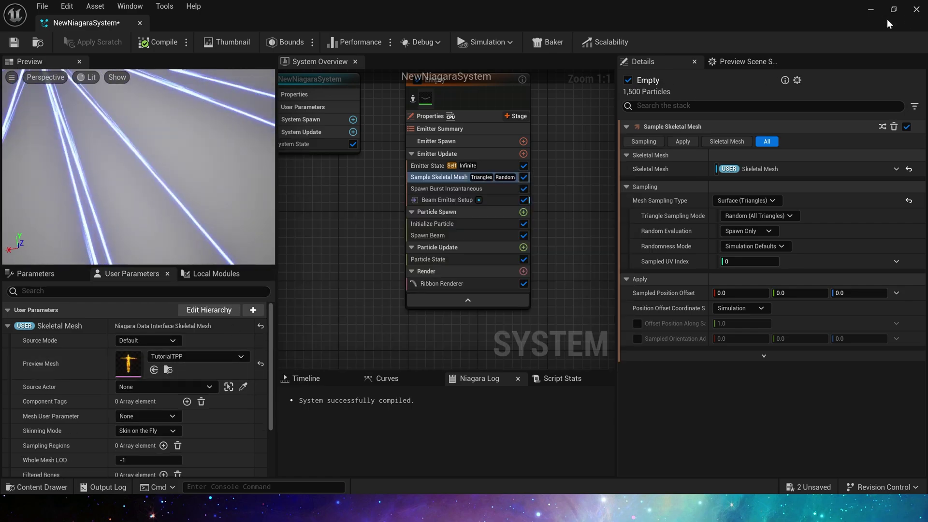
Place the TutorialTPP skeletal mesh in the level beside the sphere and rotate it to face the view.
left_click(168, 385)
left_click_drag(410, 244, 408, 232)
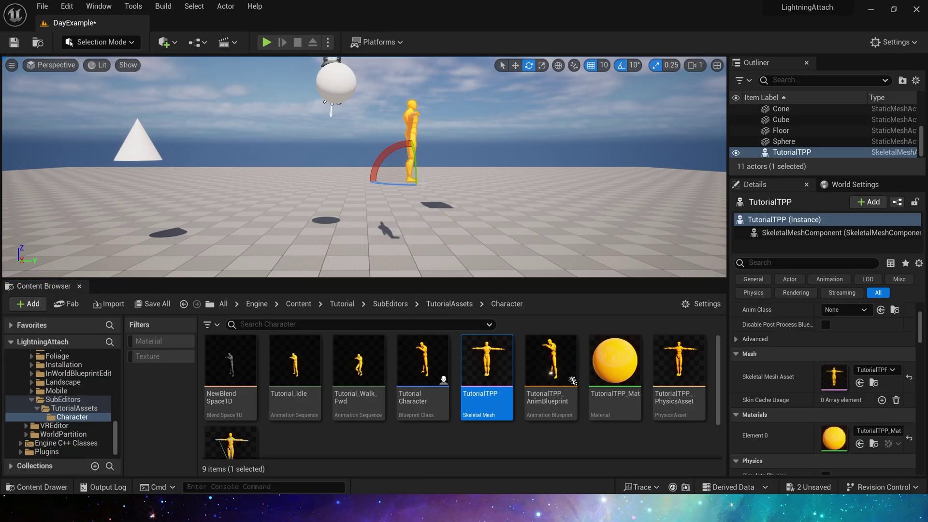
Return to the LightningAttach folder and place NewNiagaraSystem on the floor in front of the mannequin.
left_click(184, 304)
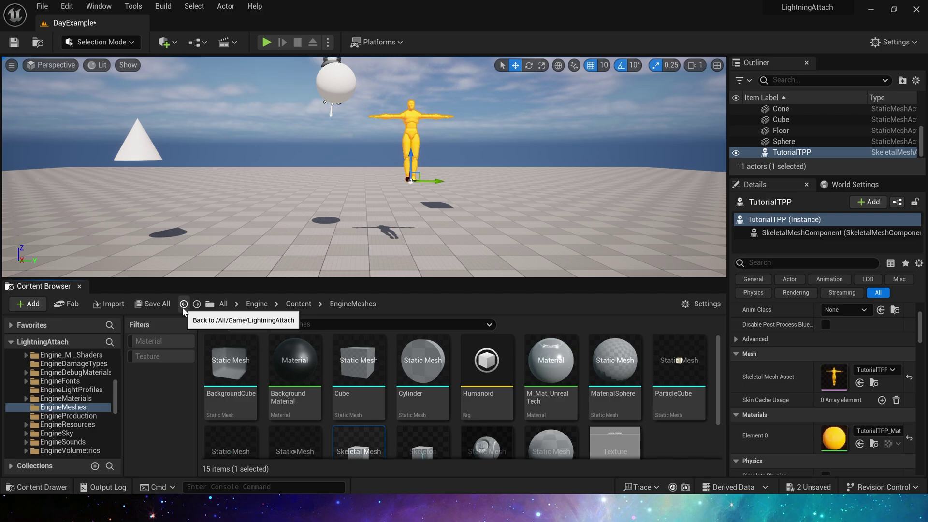
left_click(184, 304)
left_click_drag(284, 363, 344, 249)
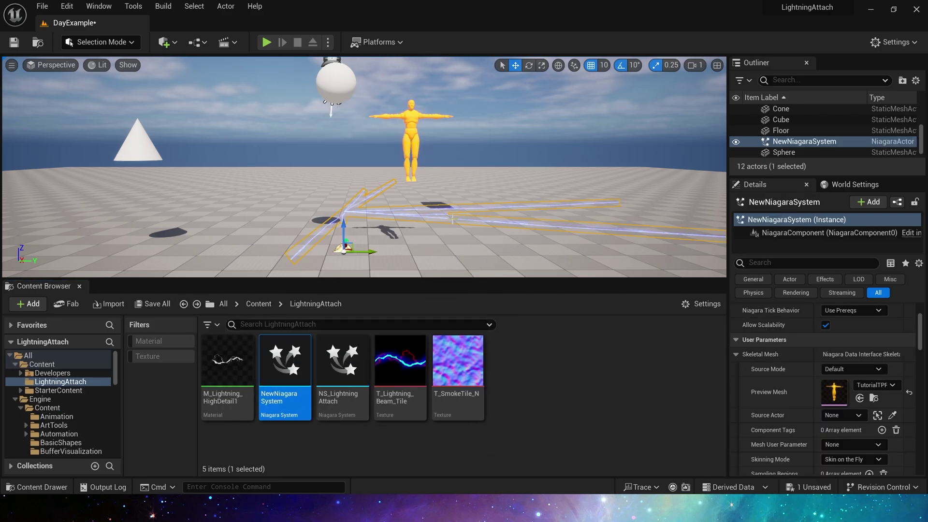
Set the Source Actor of the placed Niagara system's Skeletal Mesh user parameter to the TutorialTPP mannequin.
scroll(840, 384, "down", 1)
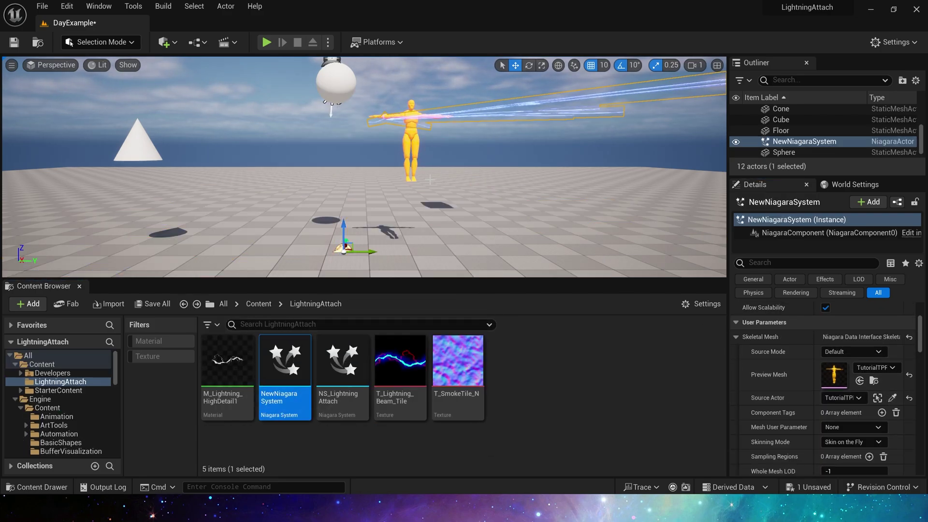
right_click_drag(327, 132, 348, 114)
key("s")
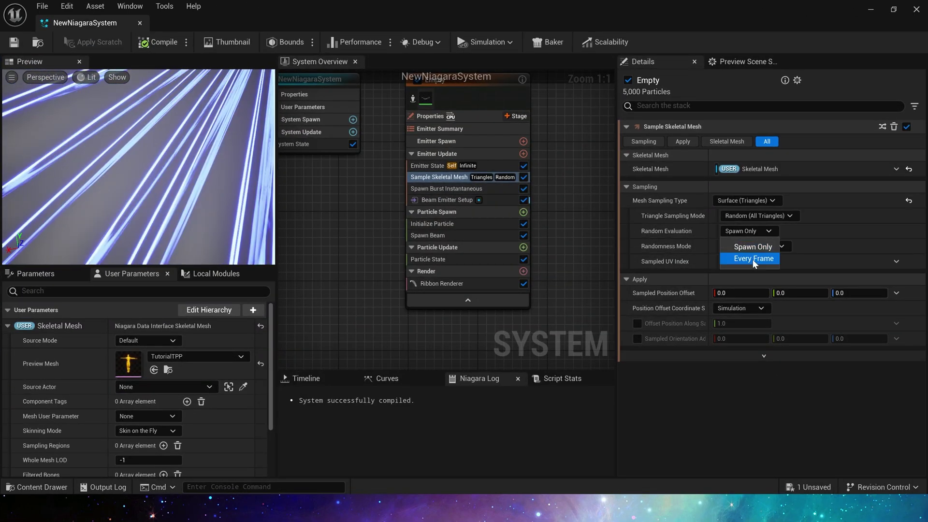
Set Random Evaluation in Sample Skeletal Mesh to Every Frame, save the system, and inspect the beams in the level.
left_click(752, 260)
left_click(14, 43)
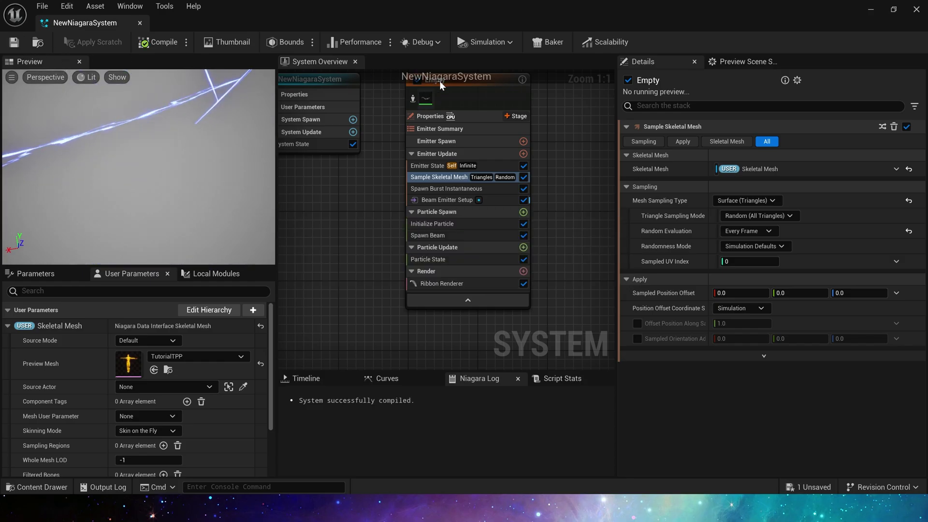
double_click(437, 18)
right_click_drag(430, 214, 429, 191)
key("w")
key("s")
key("w")
key("s")
key("s")
Set the Beam End minimum Z in Beam Emitter Setup to -1000.0, edit its Maximum vector, and inspect the beams around the mannequin.
double_click(480, 286)
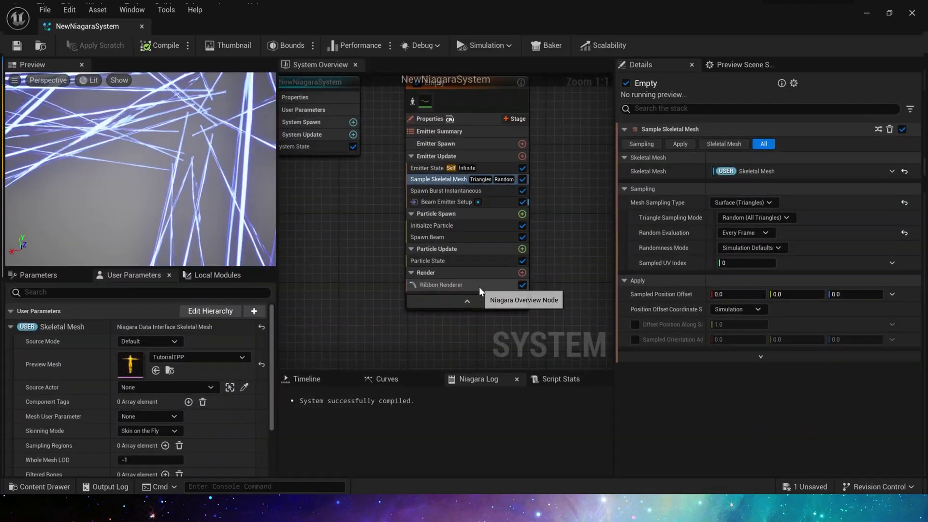
left_click(437, 200)
left_click(877, 232)
type("-1000.0")
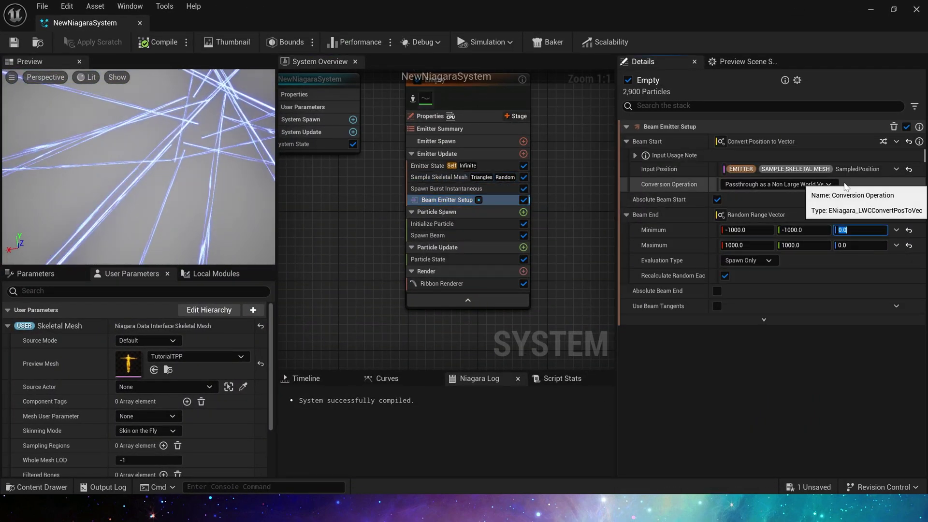
type("-1")
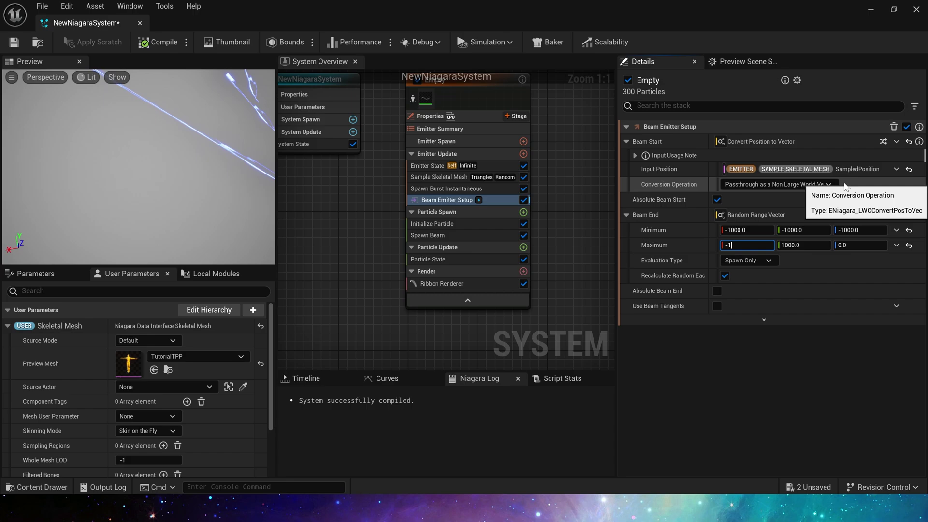
key("Tab")
key("Tab")
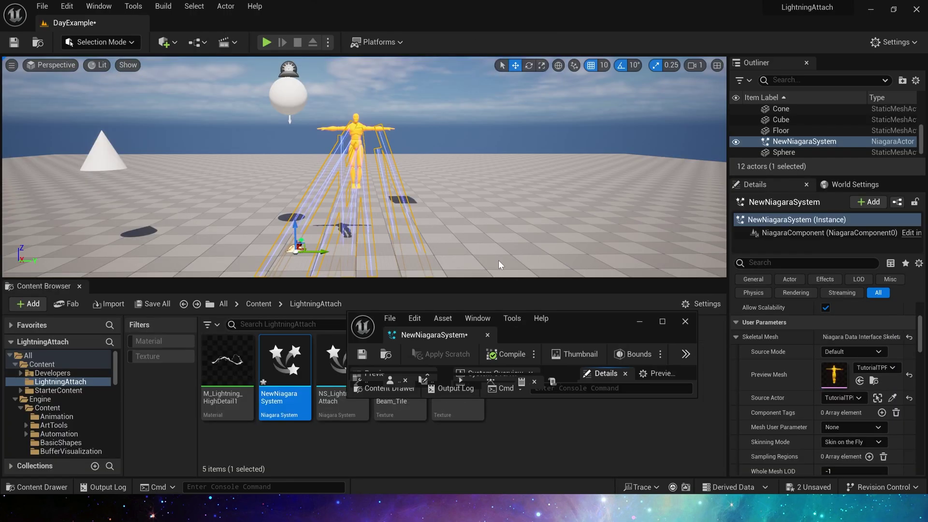
left_click(337, 156)
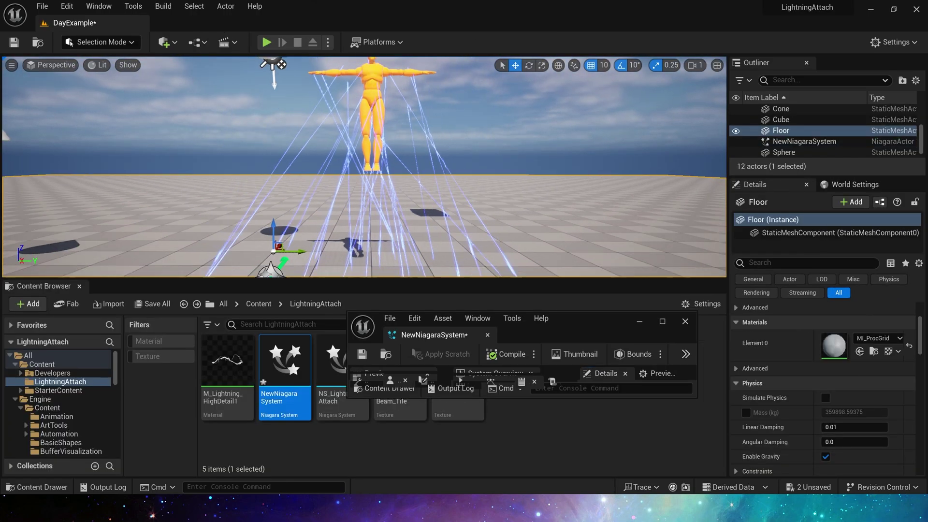